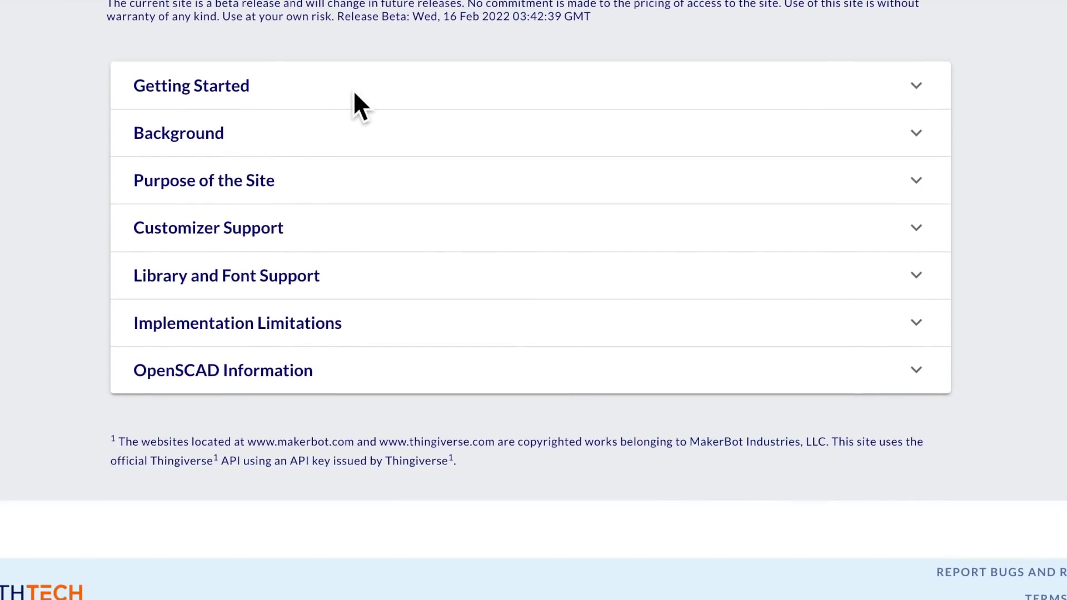
Read through the Getting Started and Background help sections, then collapse them.
left_click(933, 97)
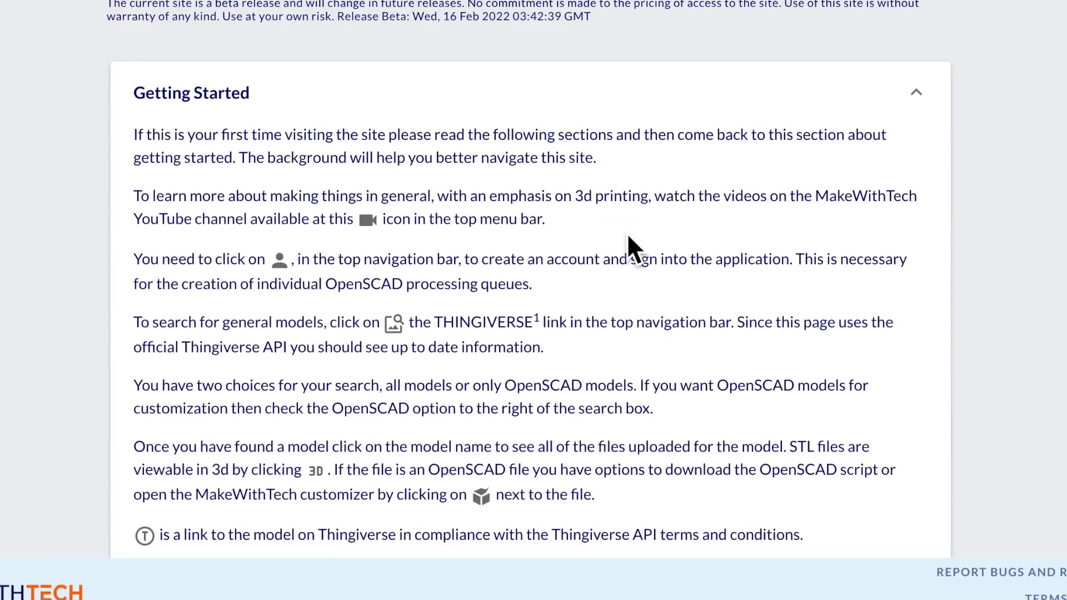
left_click(923, 100)
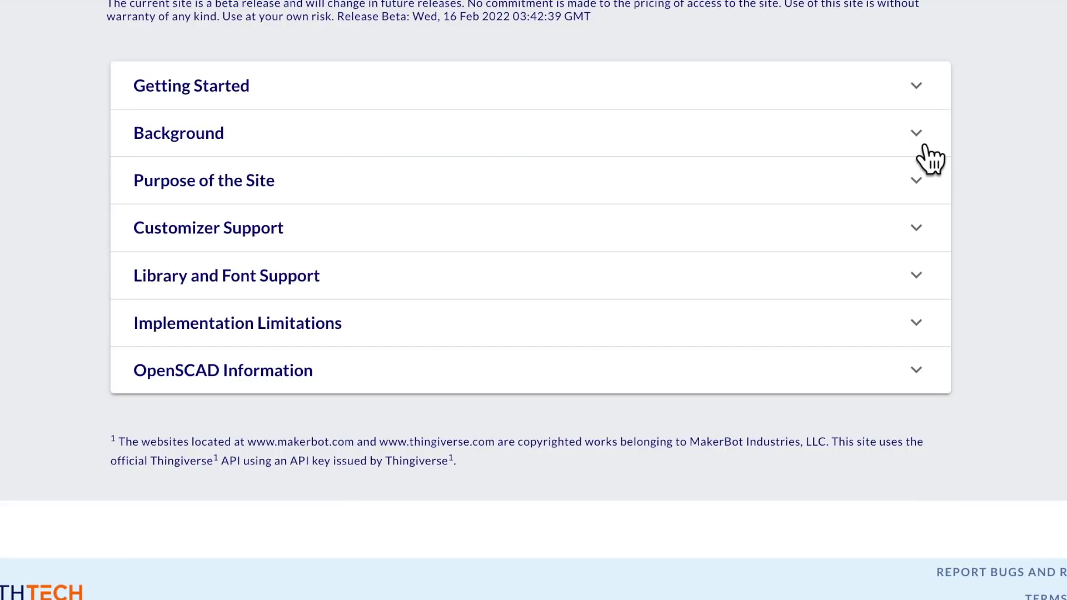
left_click(923, 145)
scroll(800, 241, "down", 1)
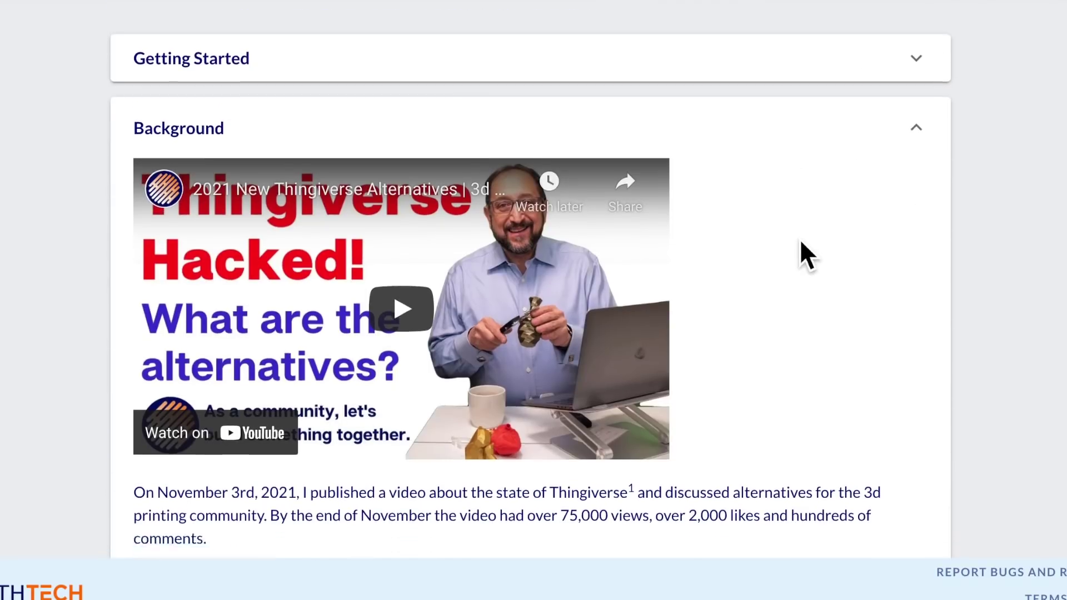
scroll(800, 240, "down", 2)
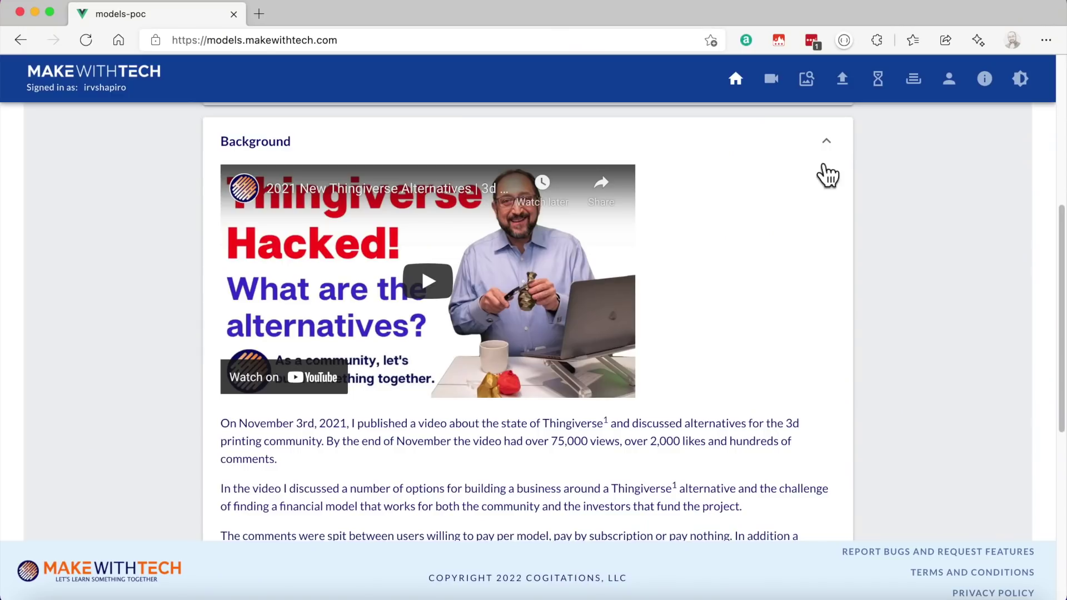
left_click(827, 142)
Search the models for "self brackets".
scroll(554, 347, "up", 5)
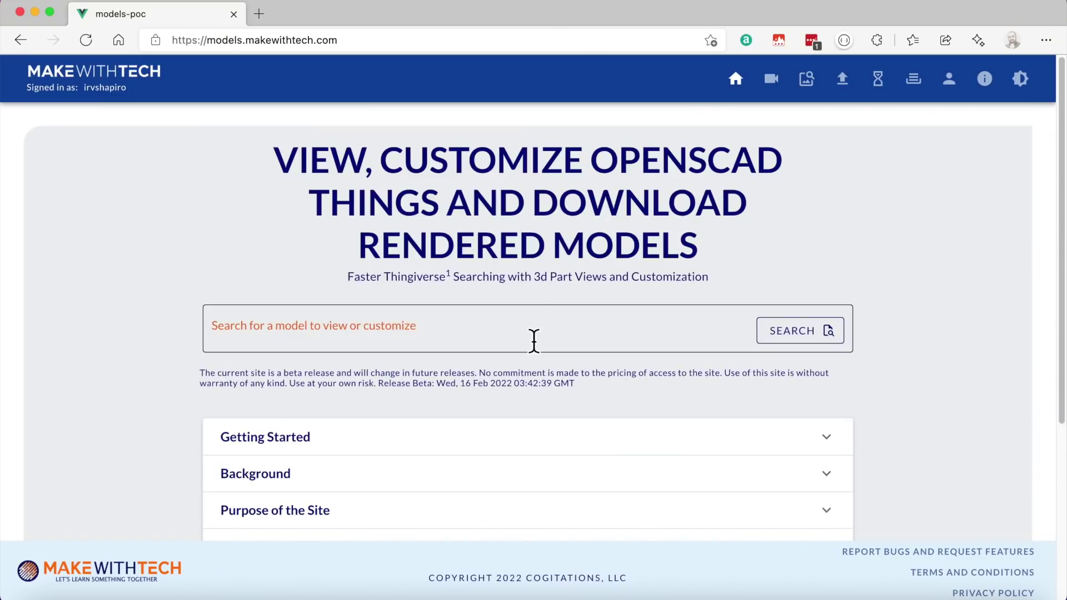
left_click(533, 341)
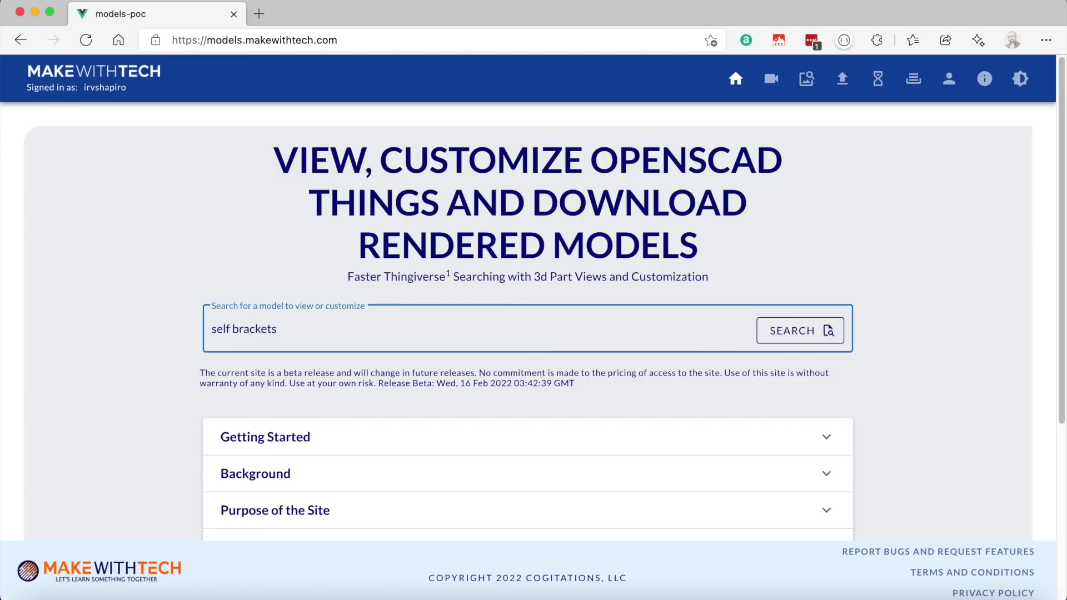
left_click(813, 341)
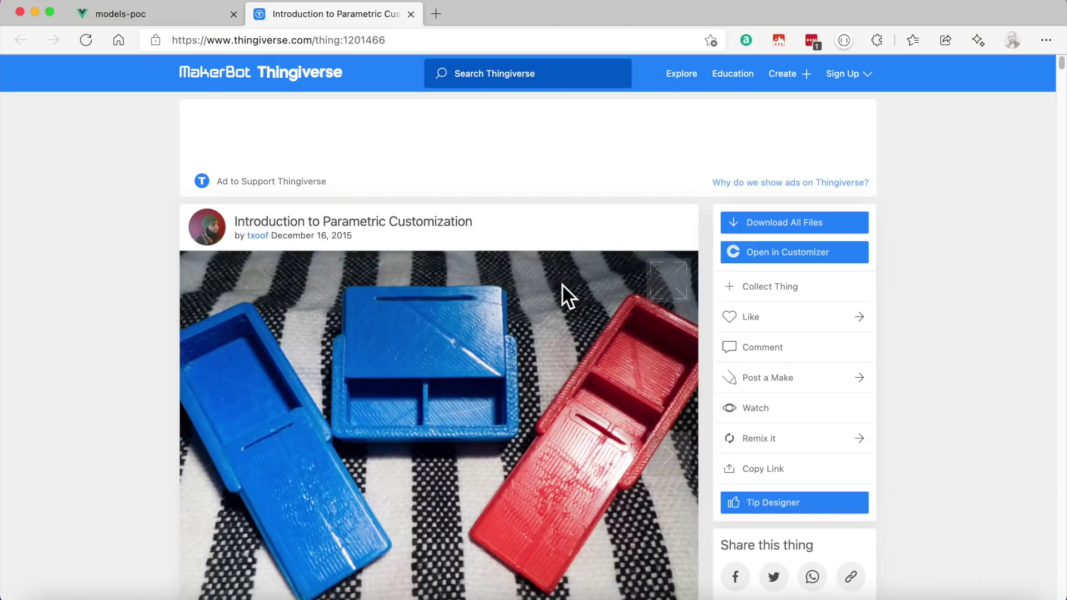
Scroll through the Introduction to Parametric Customization page on Thingiverse.
scroll(550, 295, "down", 10)
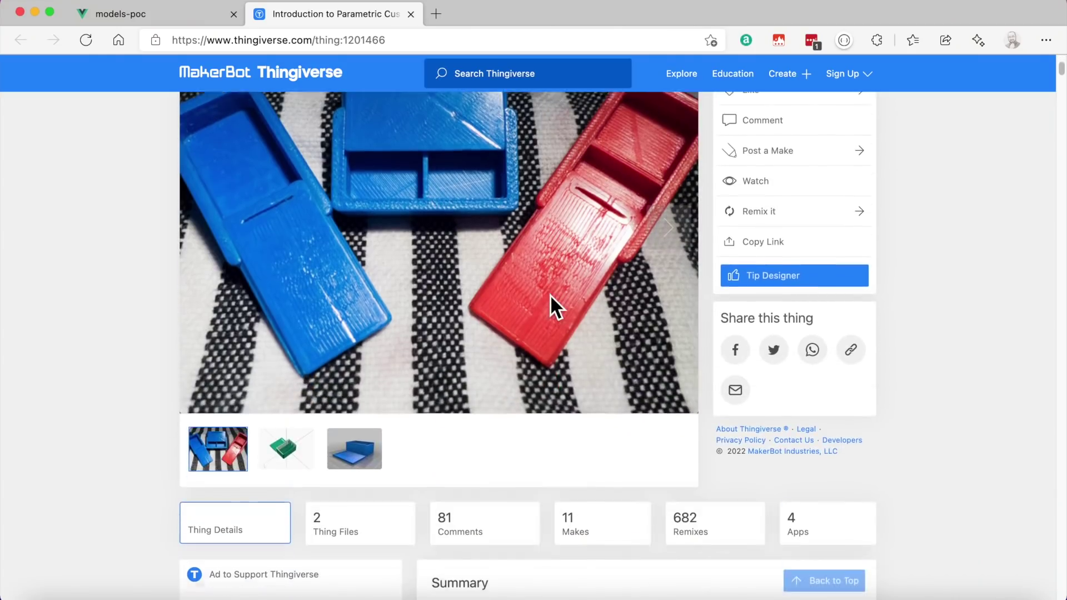
scroll(550, 295, "up", 10)
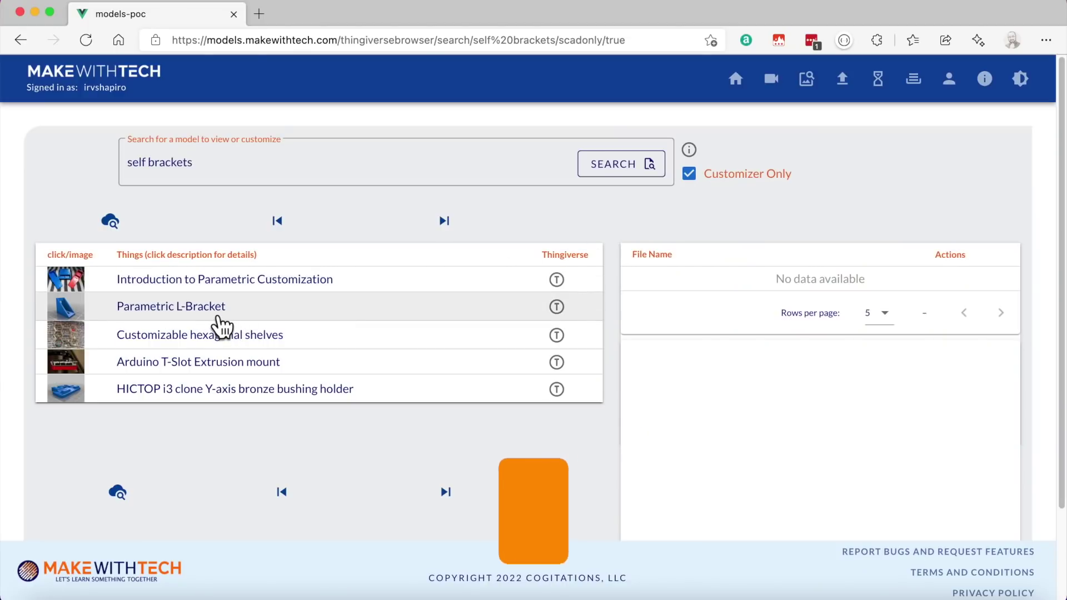
Show the Parametric L-Bracket's files, then rotate and zoom the l-bracket.stl 3D preview.
left_click(220, 318)
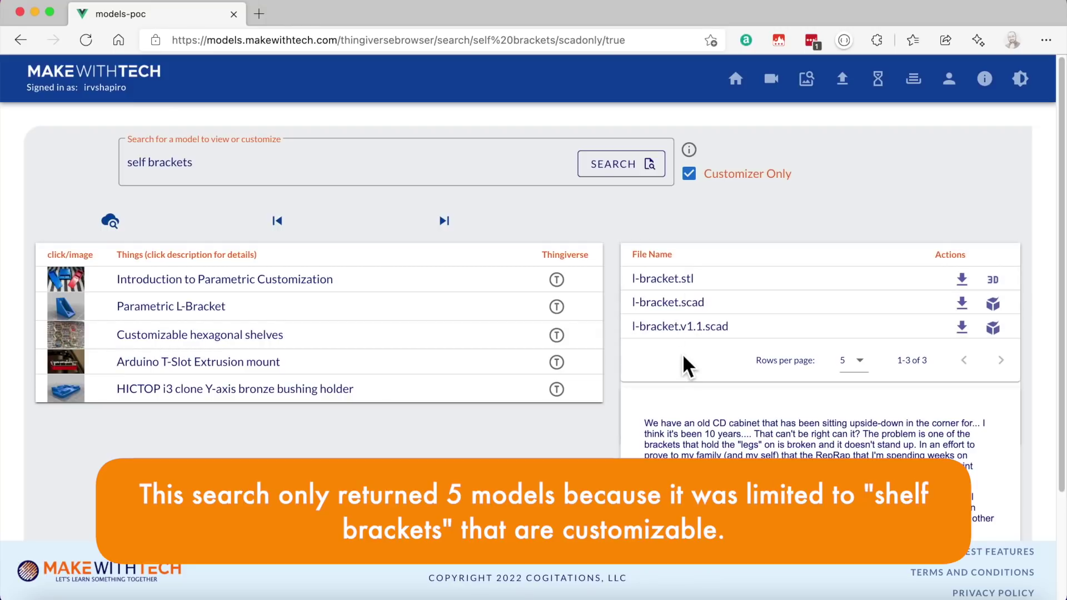
left_click(997, 284)
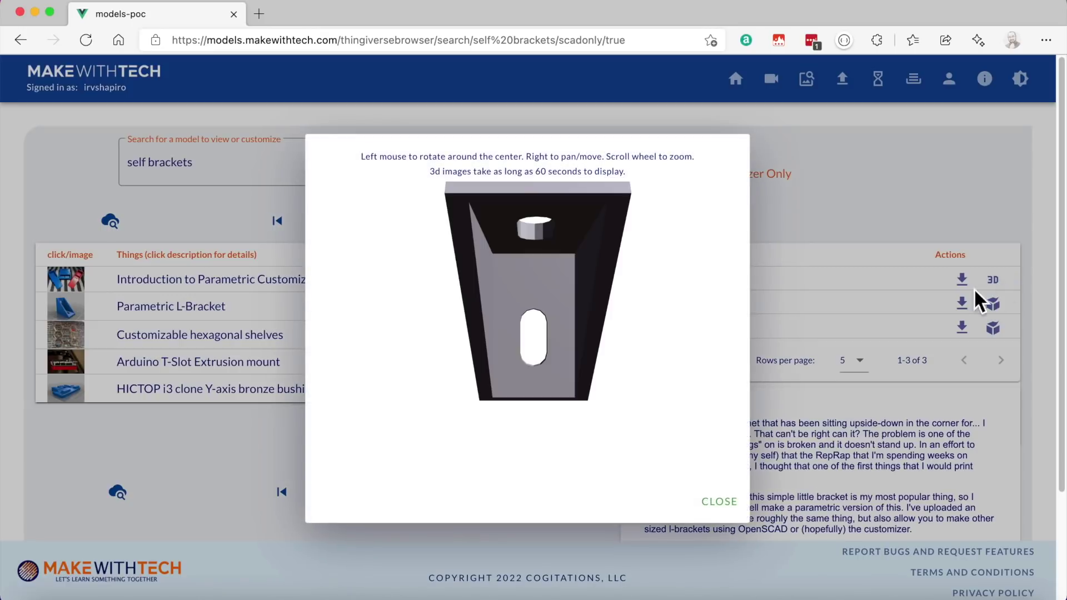
left_click_drag(574, 292, 550, 247)
scroll(549, 245, "down", 5)
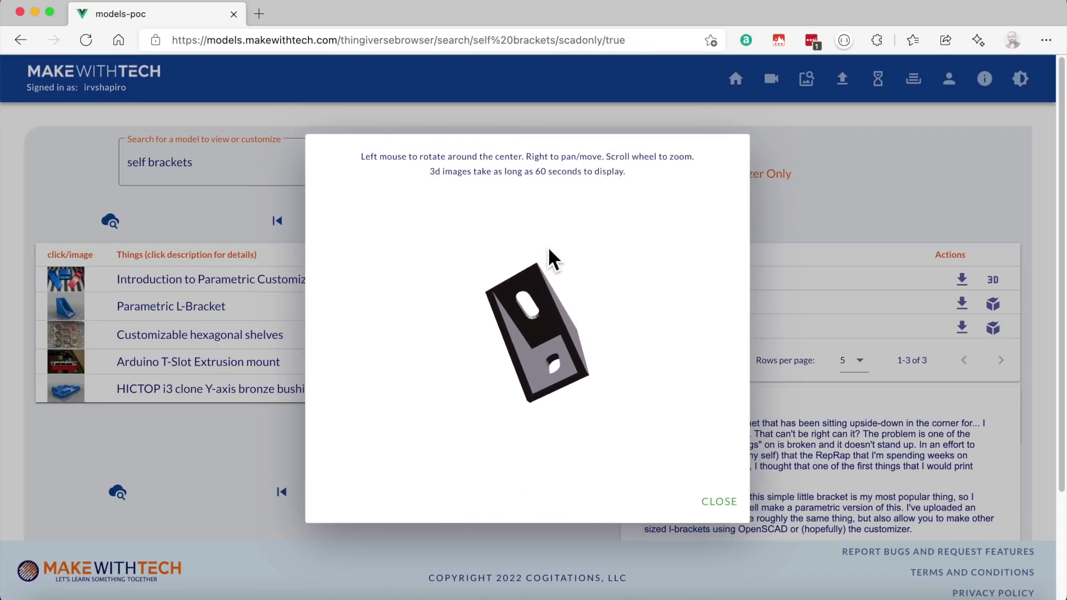
mouse_move(548, 300)
left_mouse_down()
mouse_move(510, 340)
mouse_move(579, 303)
mouse_move(543, 298)
mouse_move(610, 301)
mouse_move(492, 313)
mouse_move(542, 284)
left_mouse_up()
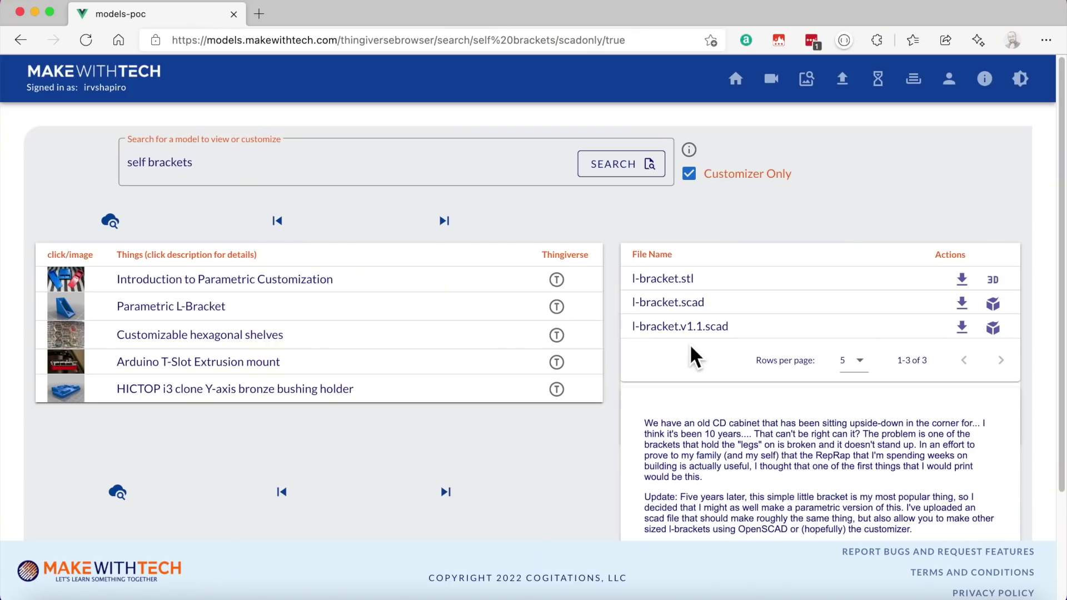
Customize l-bracket.scad with side_length 50 and queue it for OpenSCAD rendering.
left_click(994, 305)
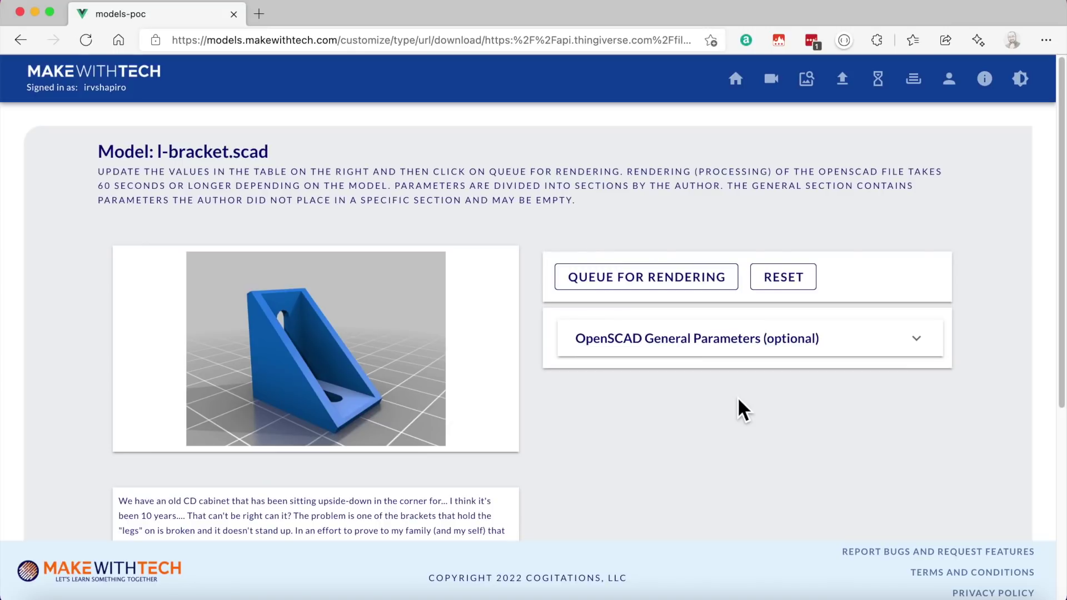
scroll(585, 416, "down", 5)
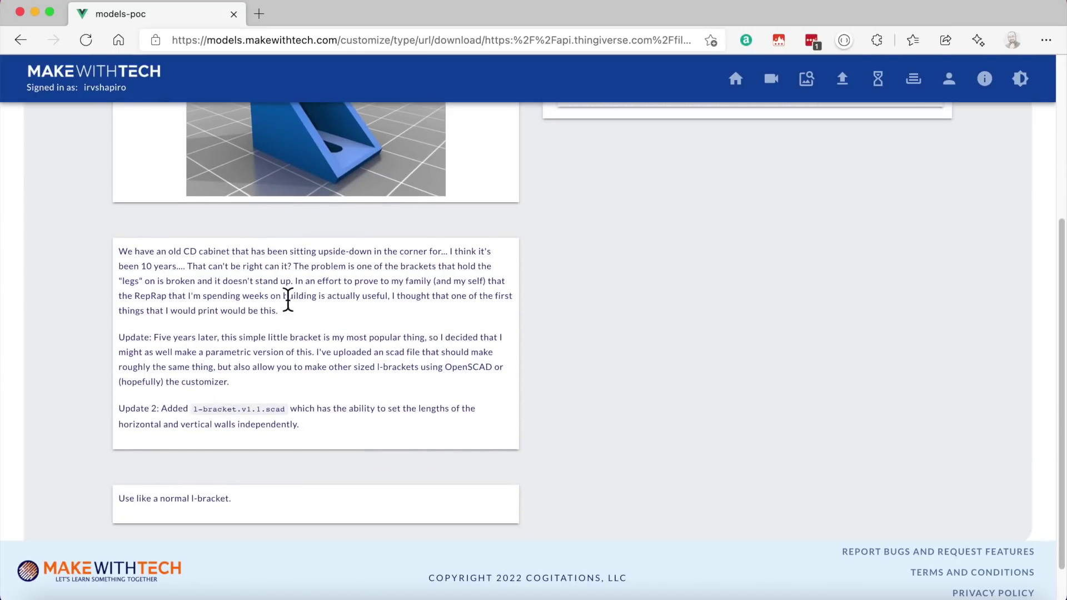
scroll(267, 350, "up", 2)
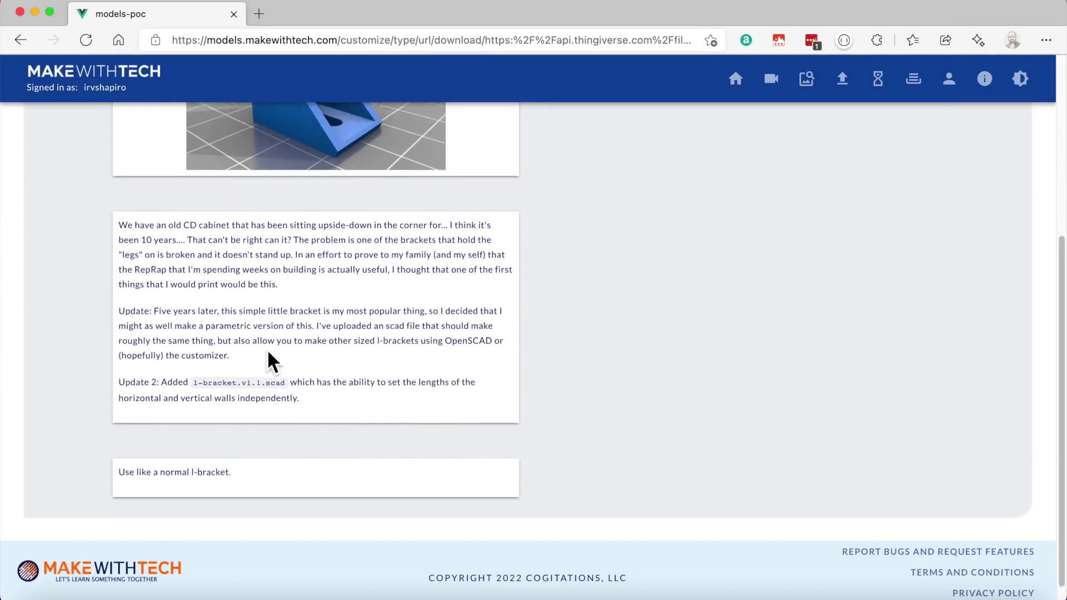
scroll(267, 354, "up", 4)
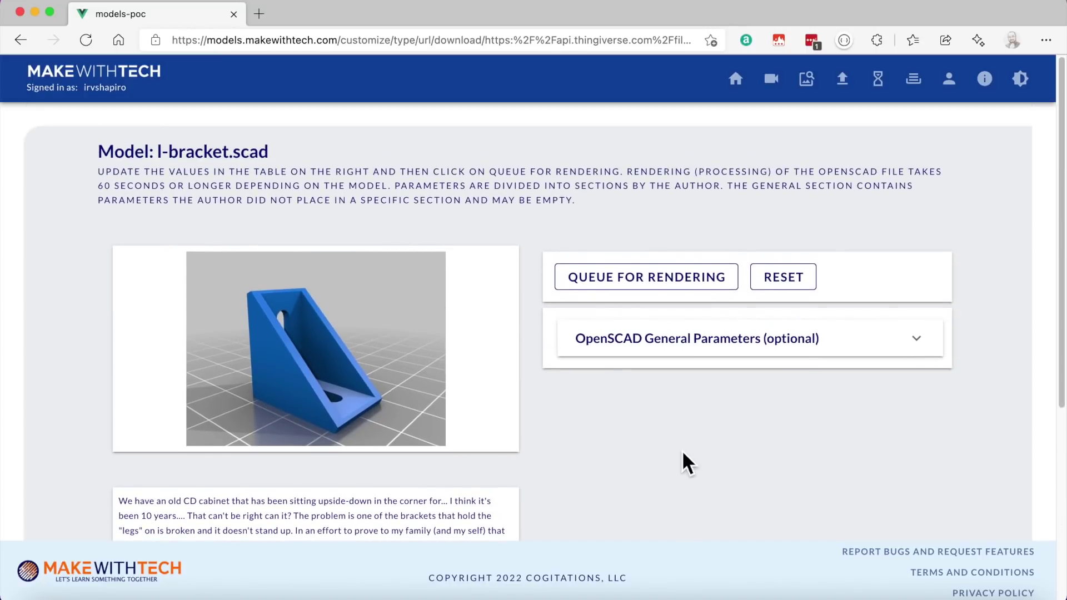
left_click(670, 360)
scroll(673, 383, "down", 5)
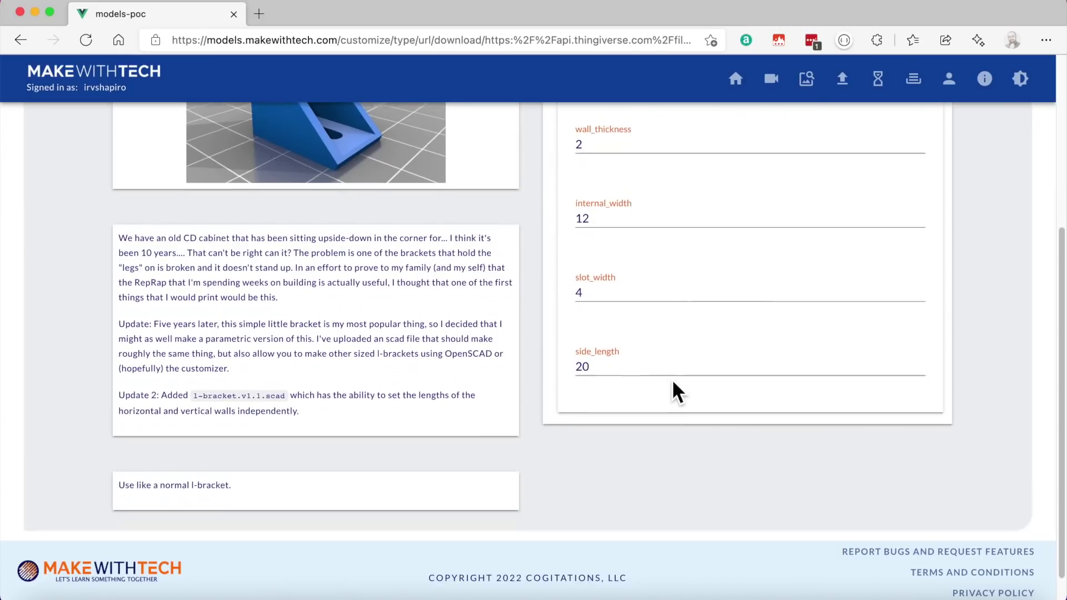
scroll(673, 382, "up", 2)
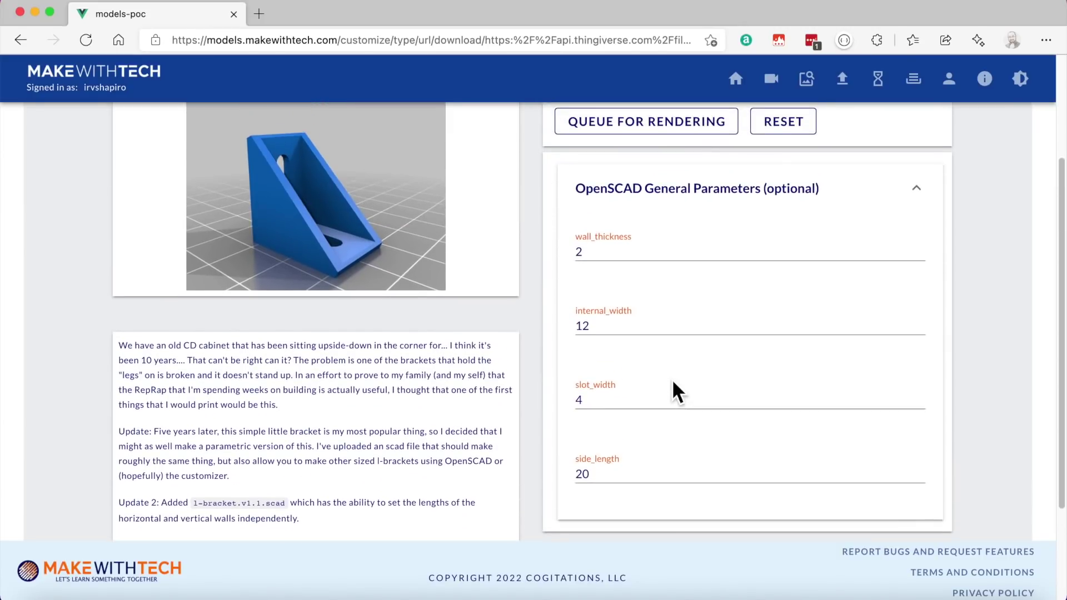
scroll(673, 382, "up", 1)
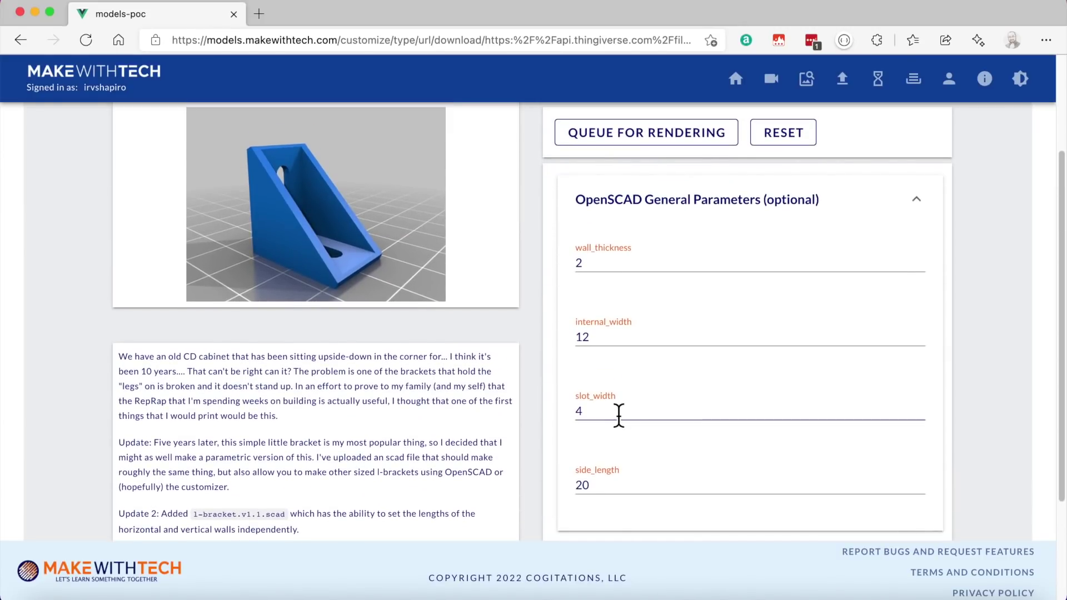
scroll(618, 410, "down", 1)
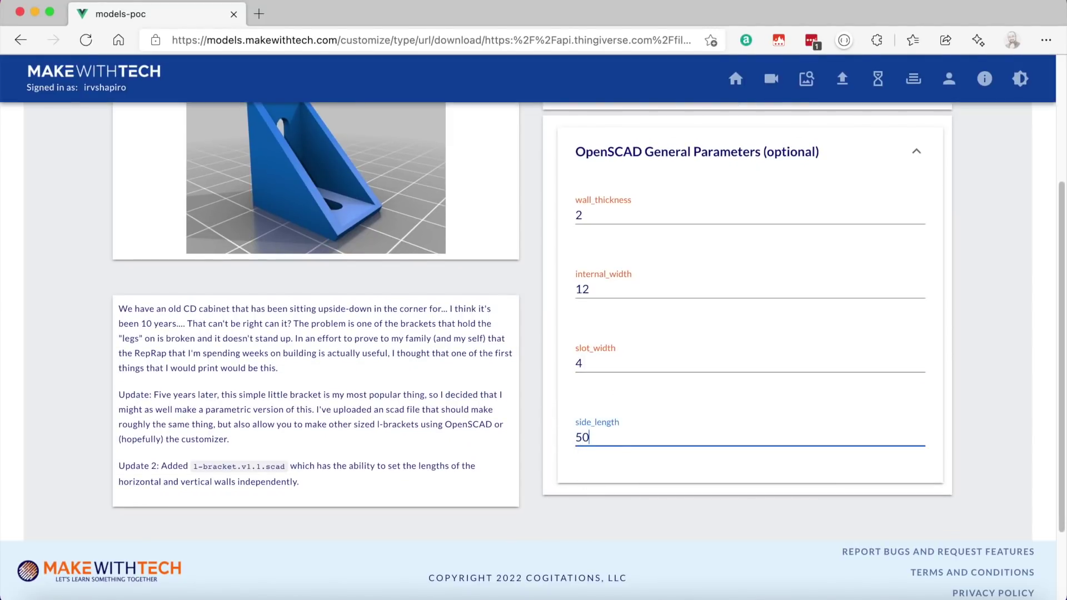
scroll(631, 305, "up", 5)
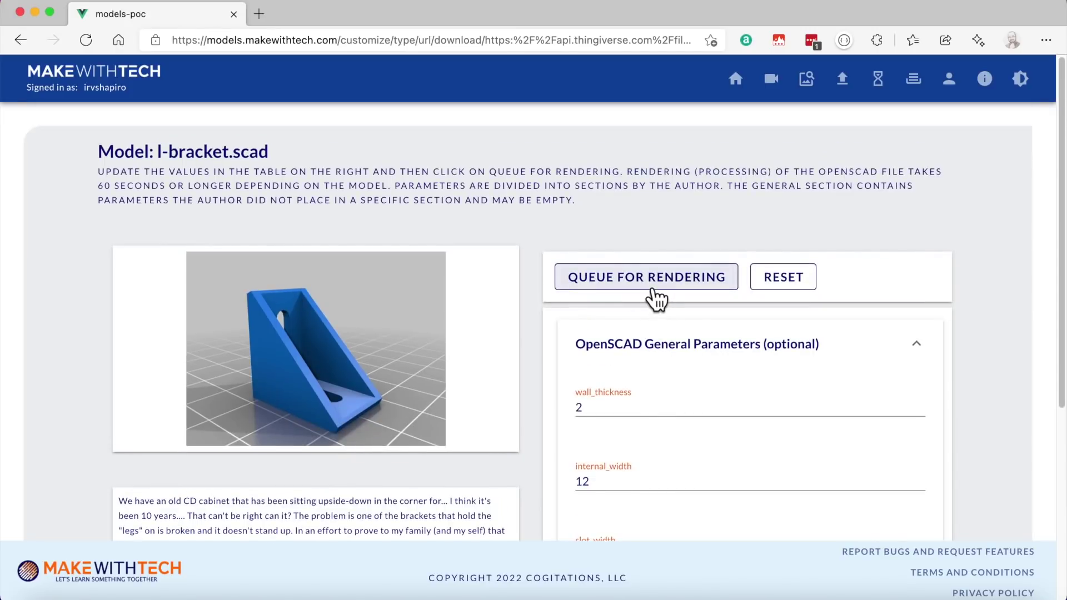
left_click(643, 287)
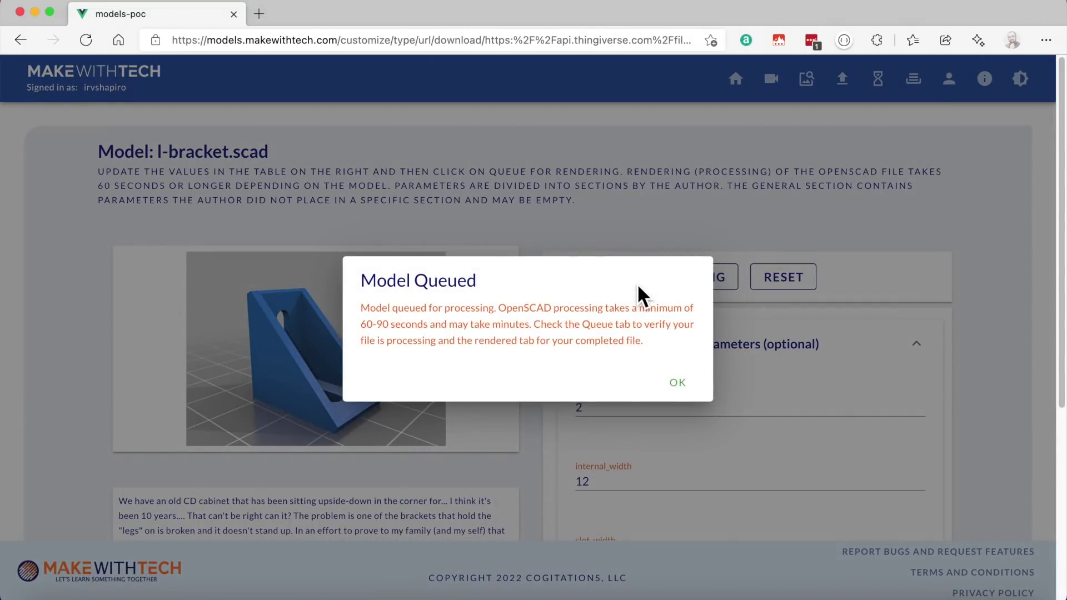
Dismiss the Model Queued notice and view the queue listing the l-bracket job.
left_click(676, 383)
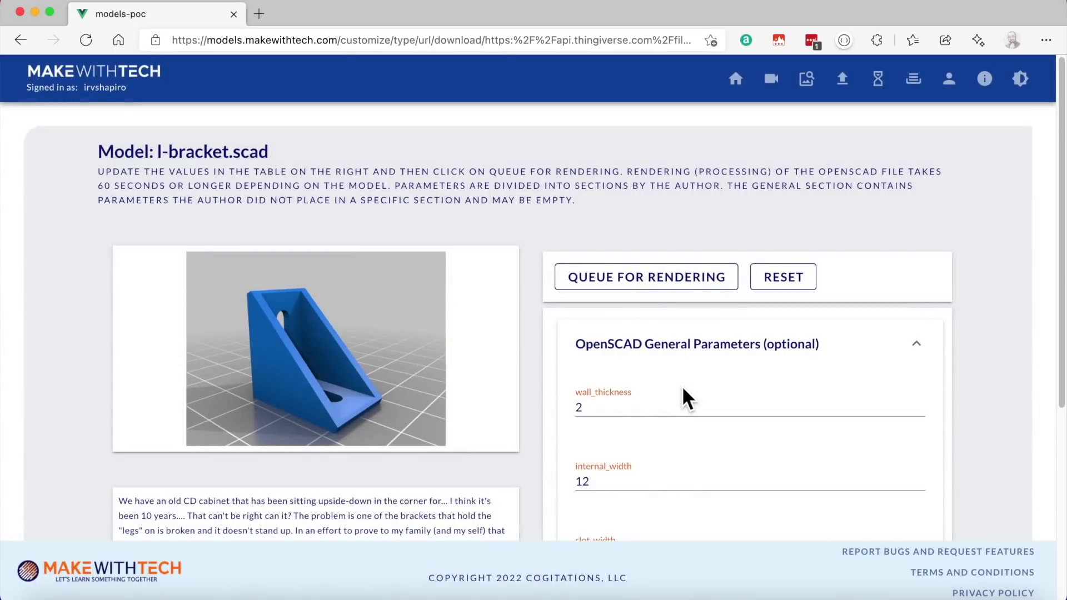
left_click(886, 92)
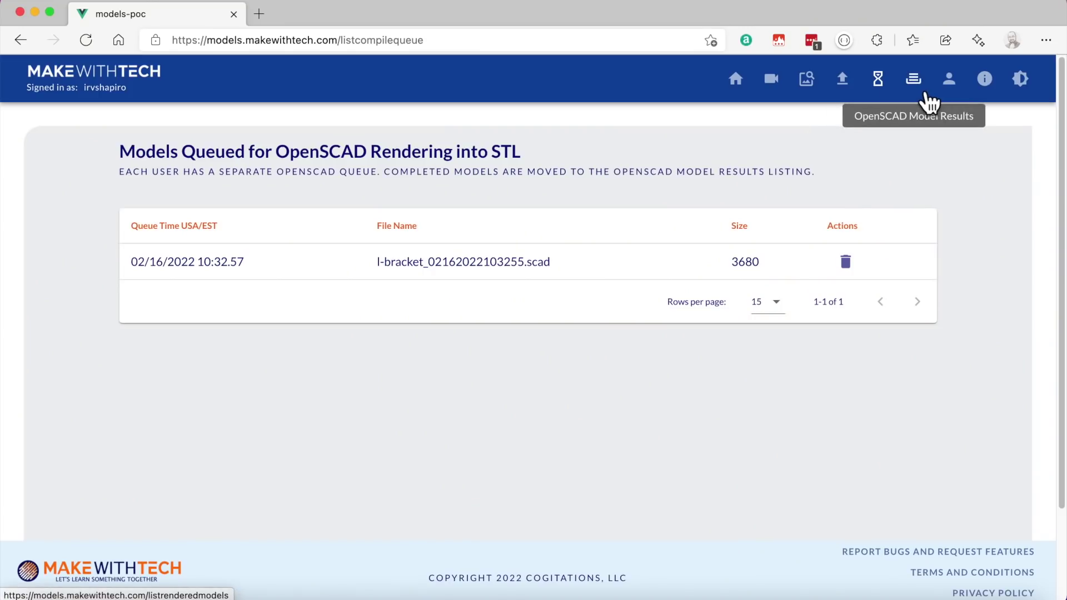
Scroll the rendered l-bracket results table, then return to the Thingiverse model browser.
left_click(913, 80)
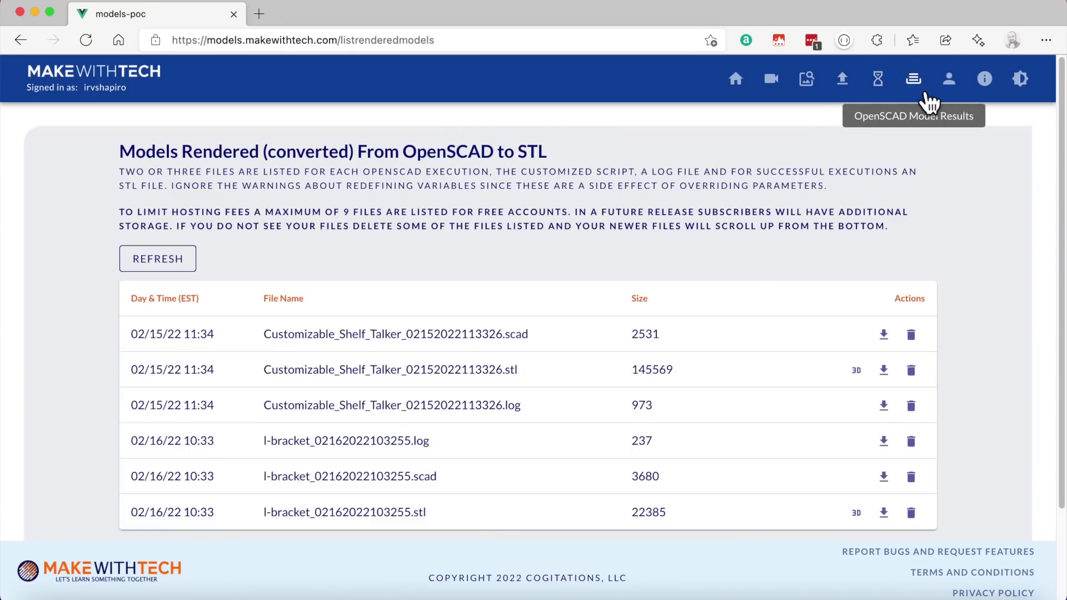
scroll(775, 355, "down", 2)
scroll(775, 354, "up", 2)
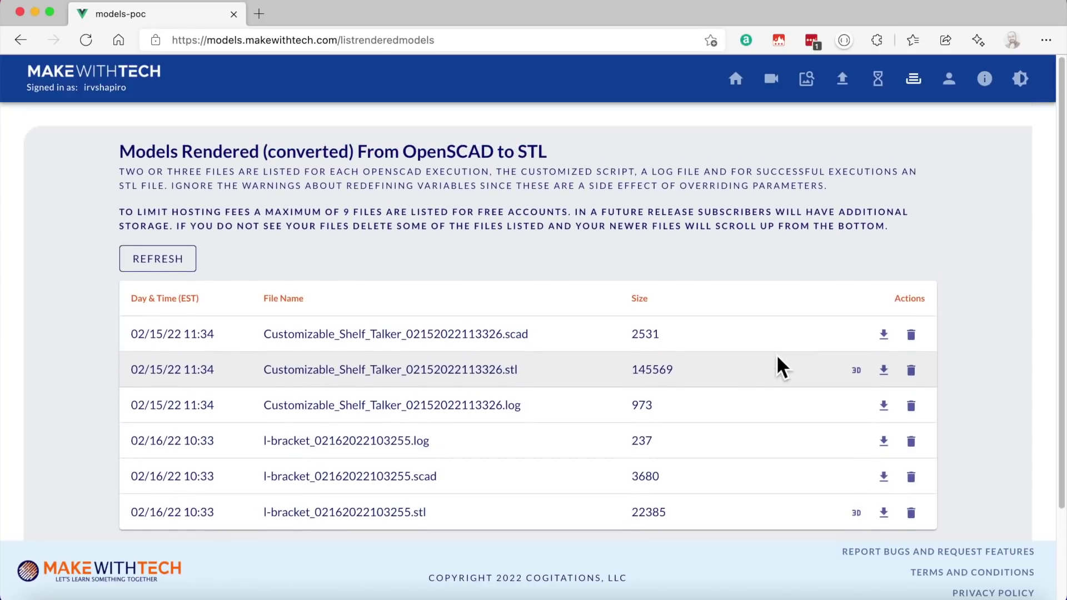
scroll(776, 357, "down", 3)
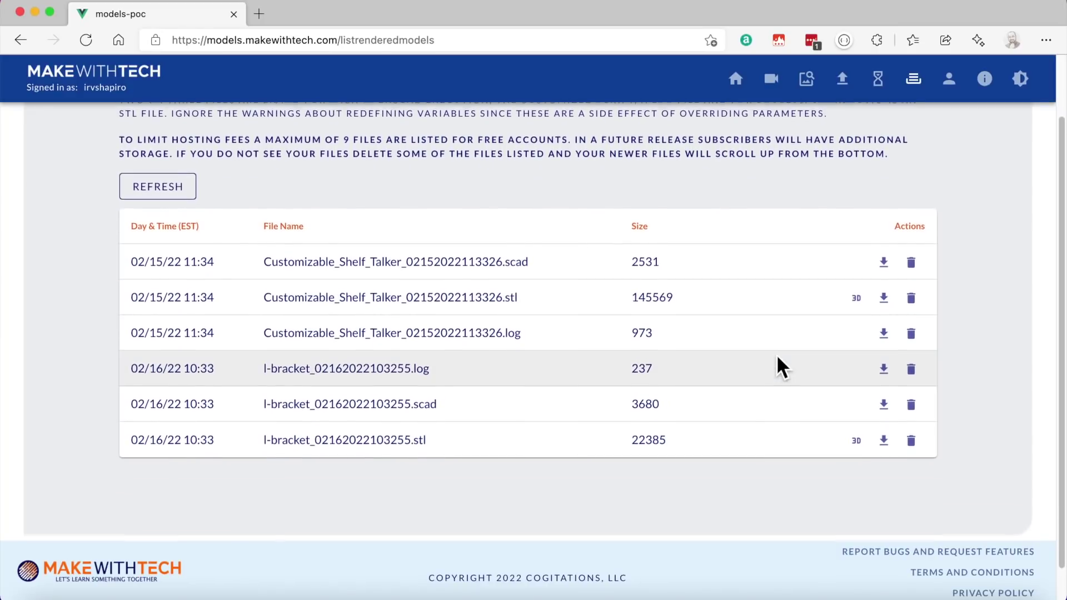
key("super+bracketleft")
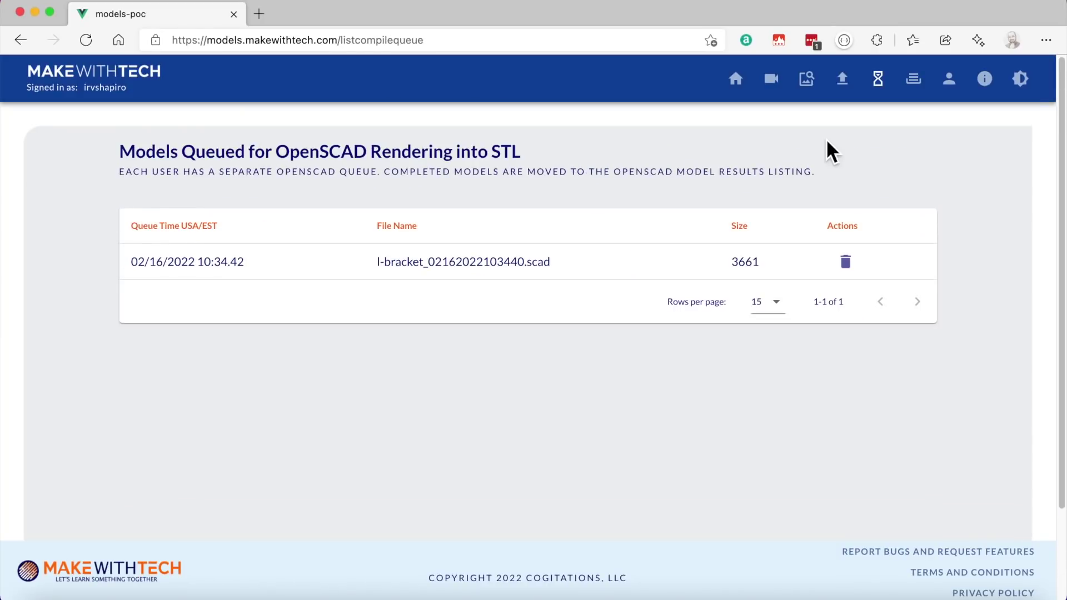
left_click(819, 86)
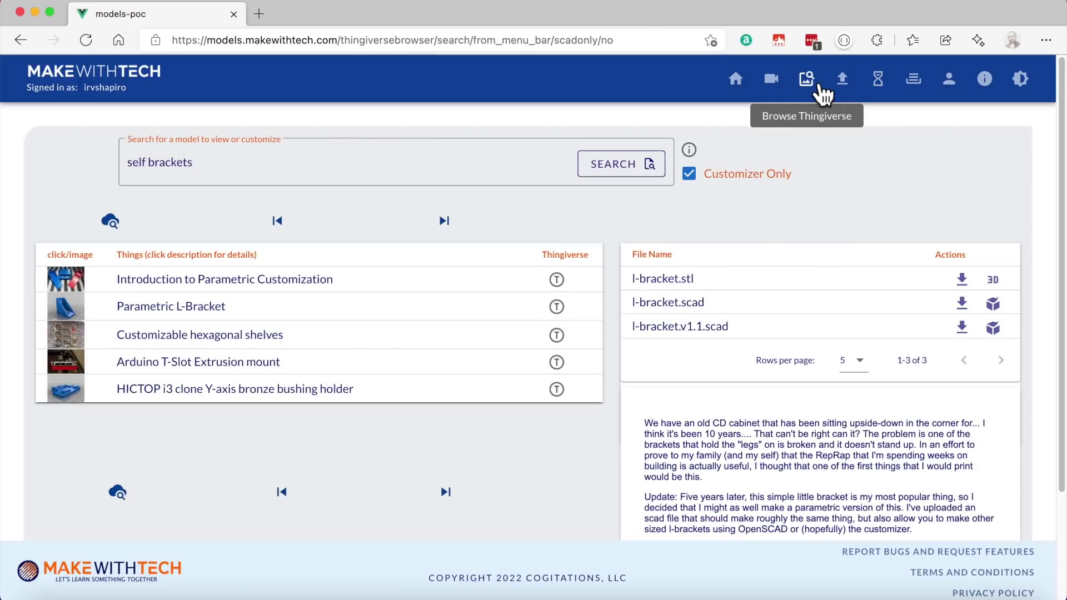
Include non-customizable models and show the Z braces model's 27 files and description.
left_click(690, 174)
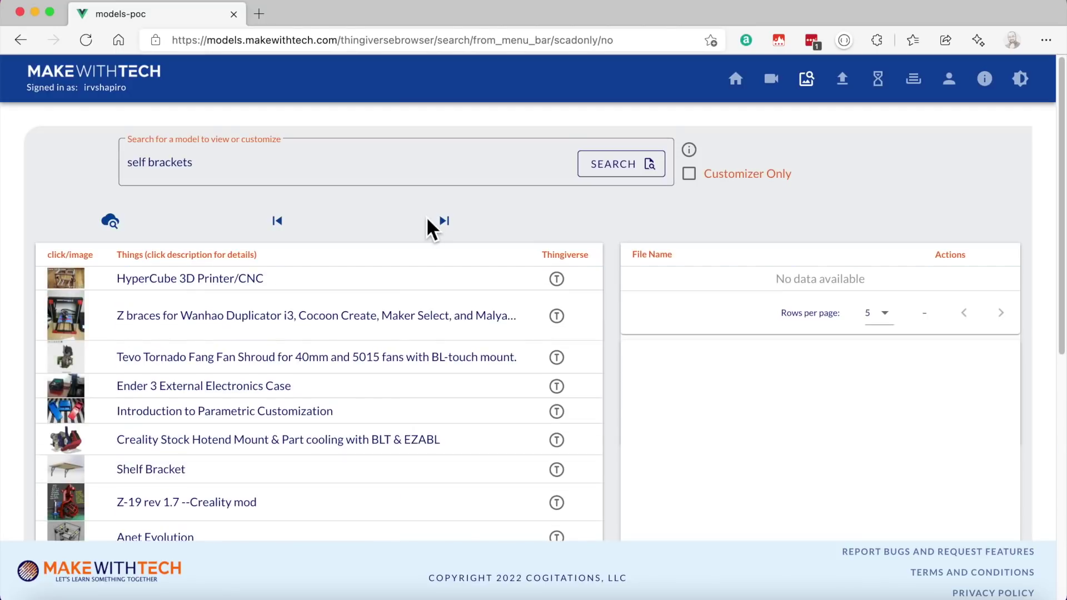
left_click(321, 328)
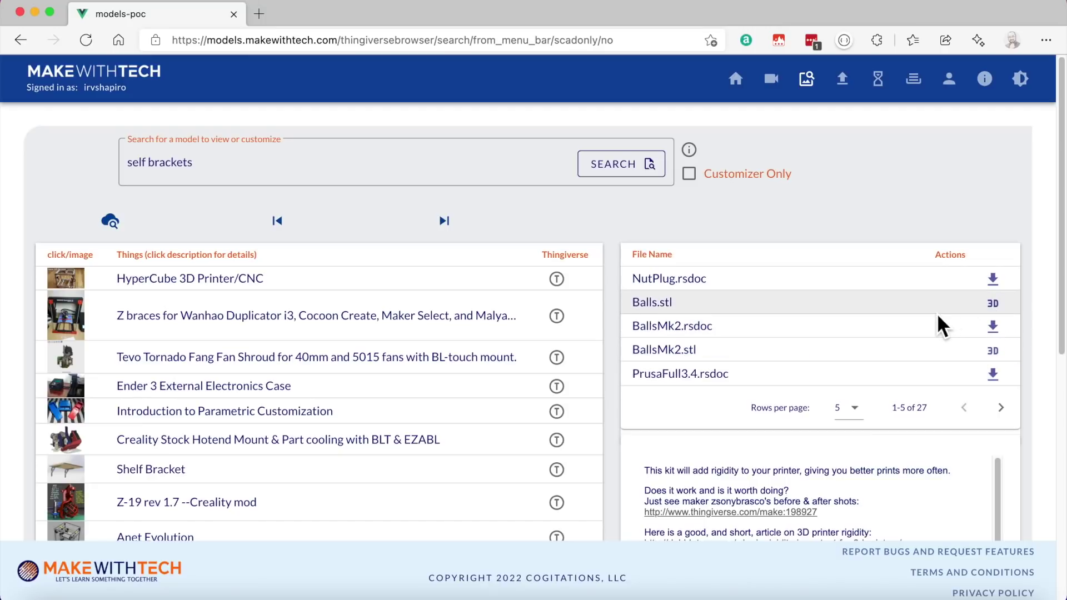
Preview Balls.stl in 3D, rotating the ball model to inspect it.
left_click(992, 302)
left_click_drag(562, 322, 693, 478)
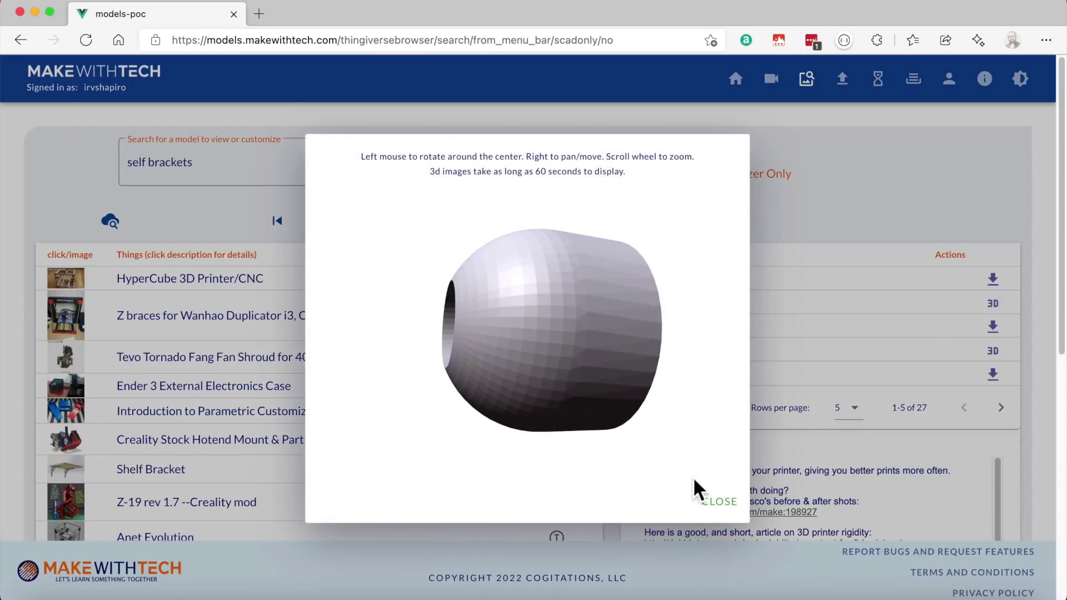
left_click(717, 502)
On the next results page, list the Self-centering 3-jaws lathe chuck's files and open its Thingiverse page.
scroll(342, 456, "down", 5)
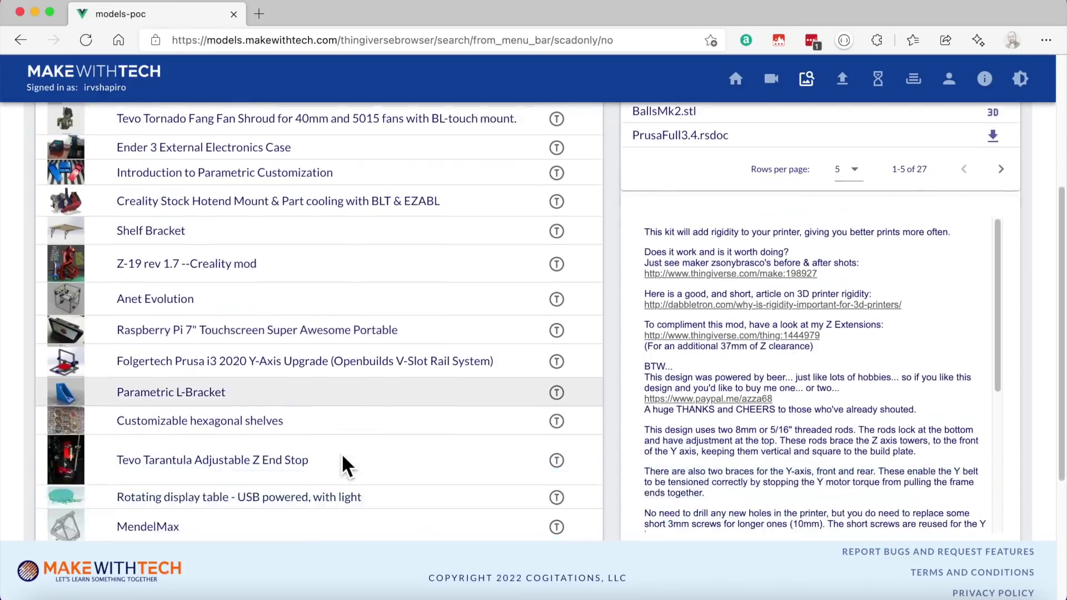
scroll(341, 461, "down", 5)
scroll(325, 344, "up", 10)
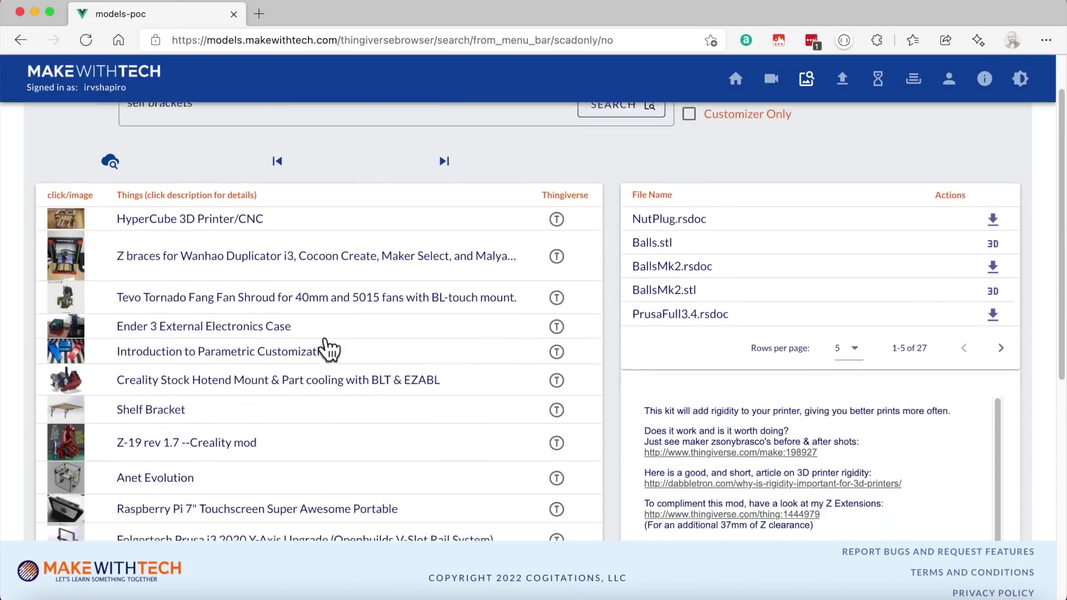
scroll(325, 347, "up", 2)
scroll(261, 331, "down", 10)
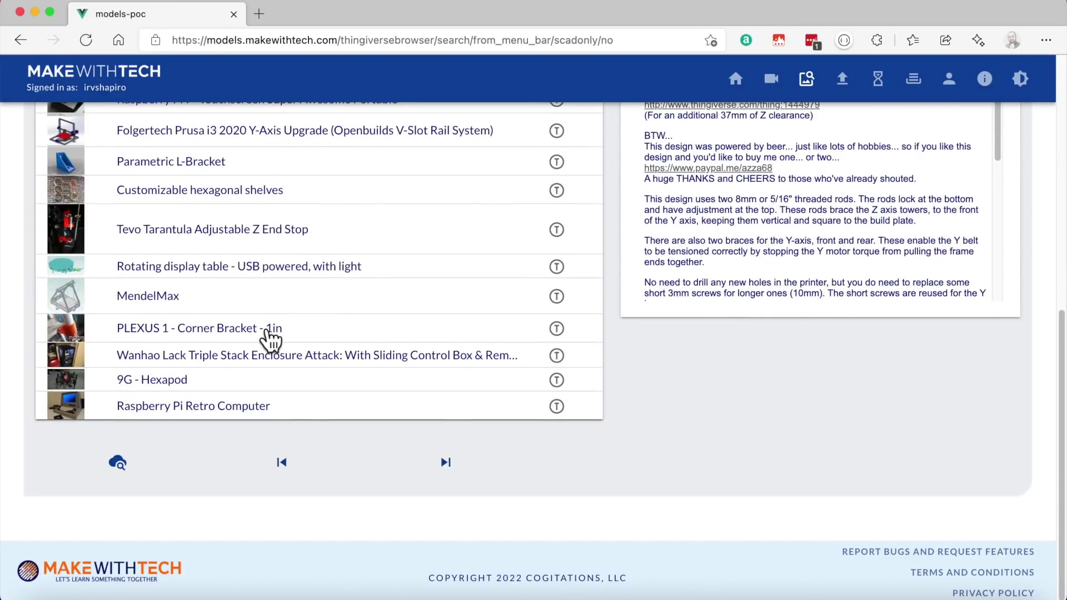
left_click(446, 462)
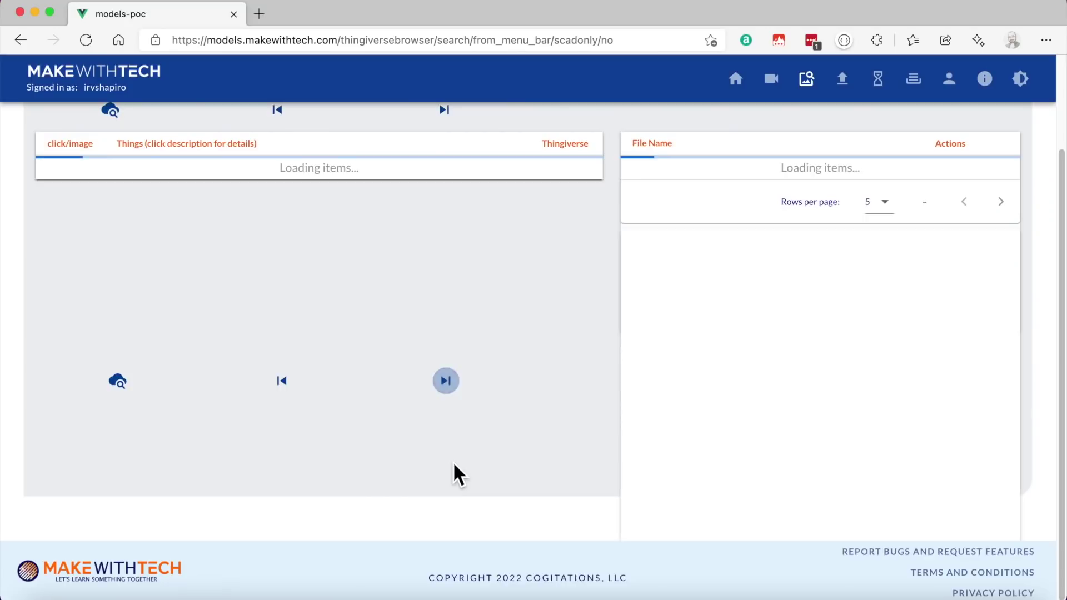
scroll(371, 339, "up", 5)
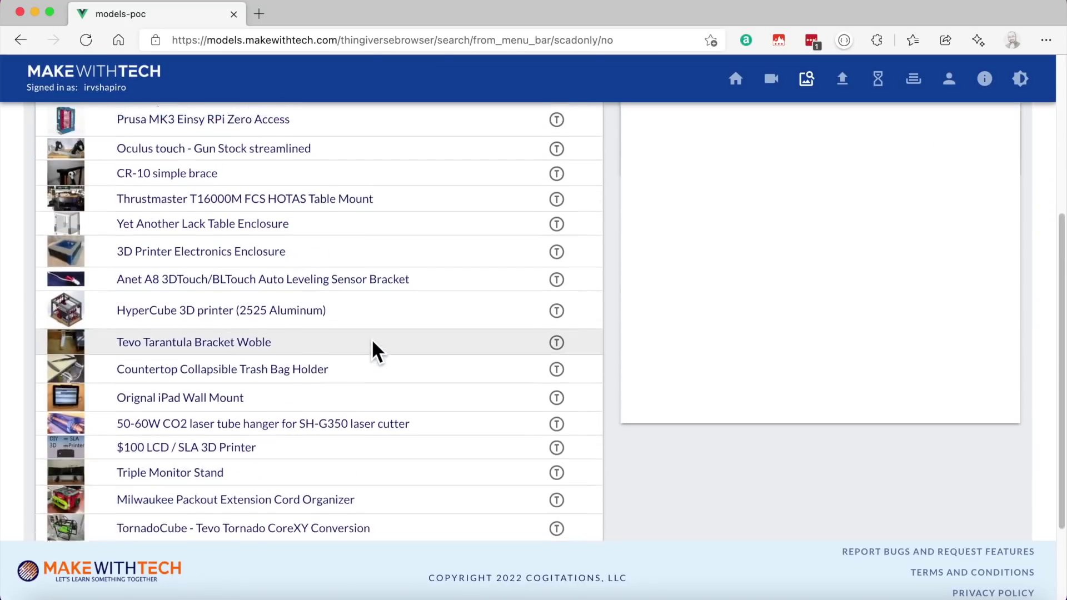
scroll(371, 339, "up", 2)
scroll(371, 338, "down", 6)
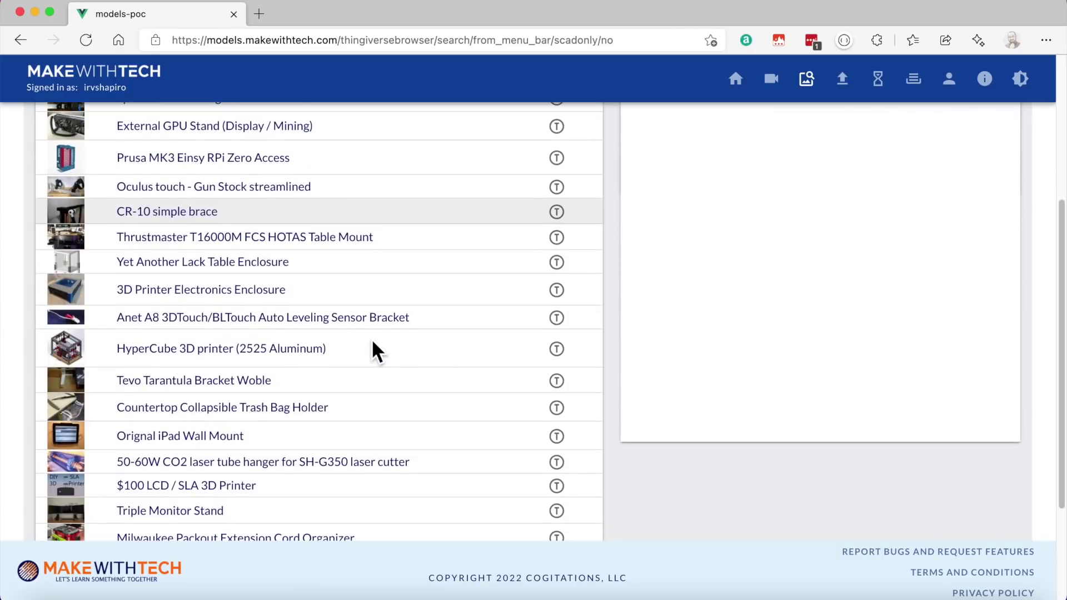
scroll(371, 338, "up", 3)
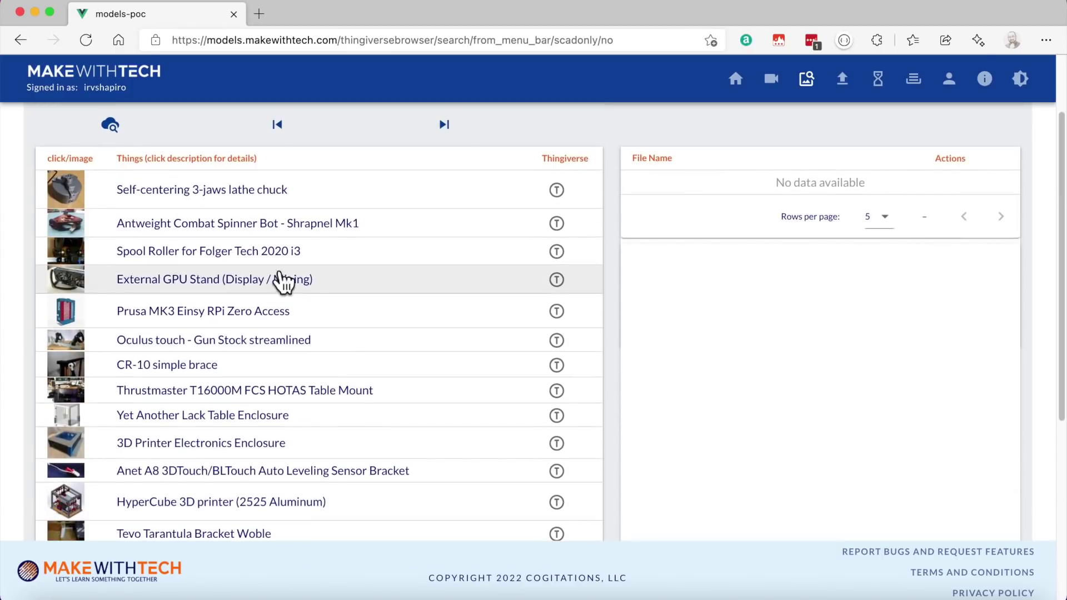
left_click(270, 198)
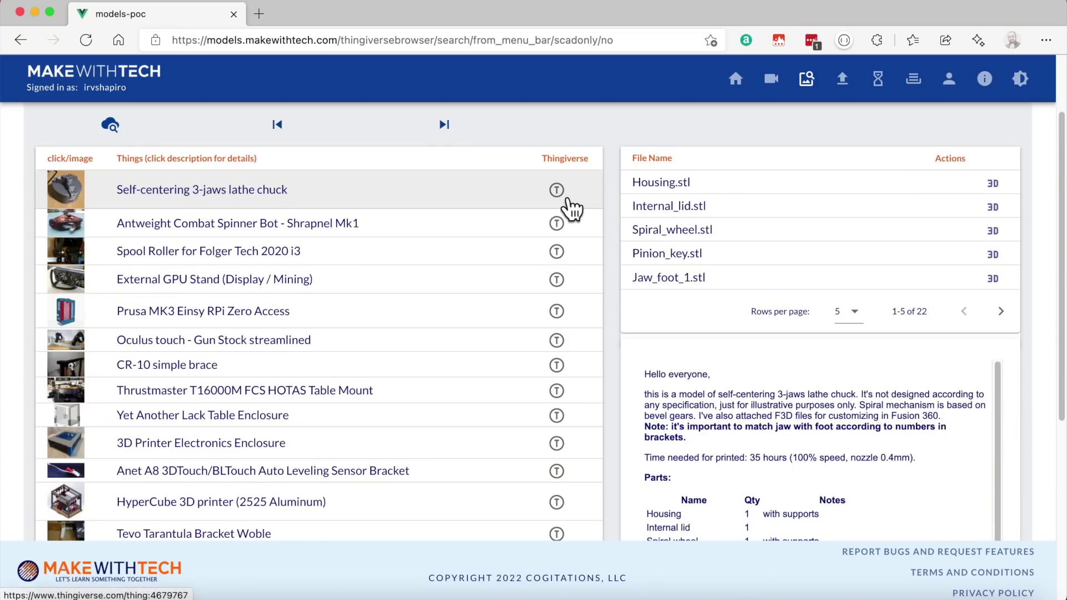
left_click(562, 196)
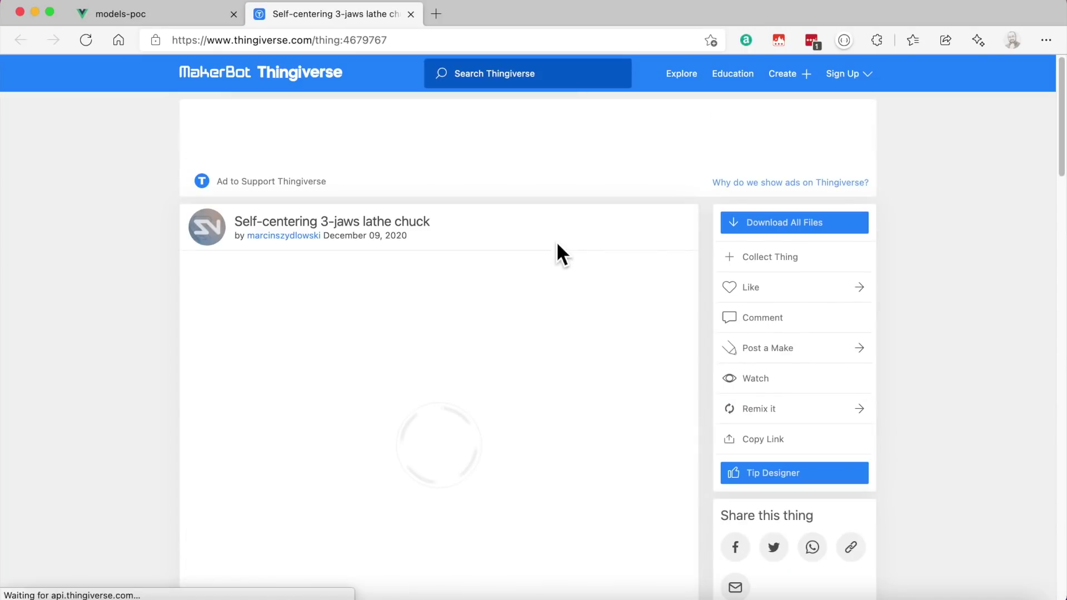
scroll(561, 304, "down", 8)
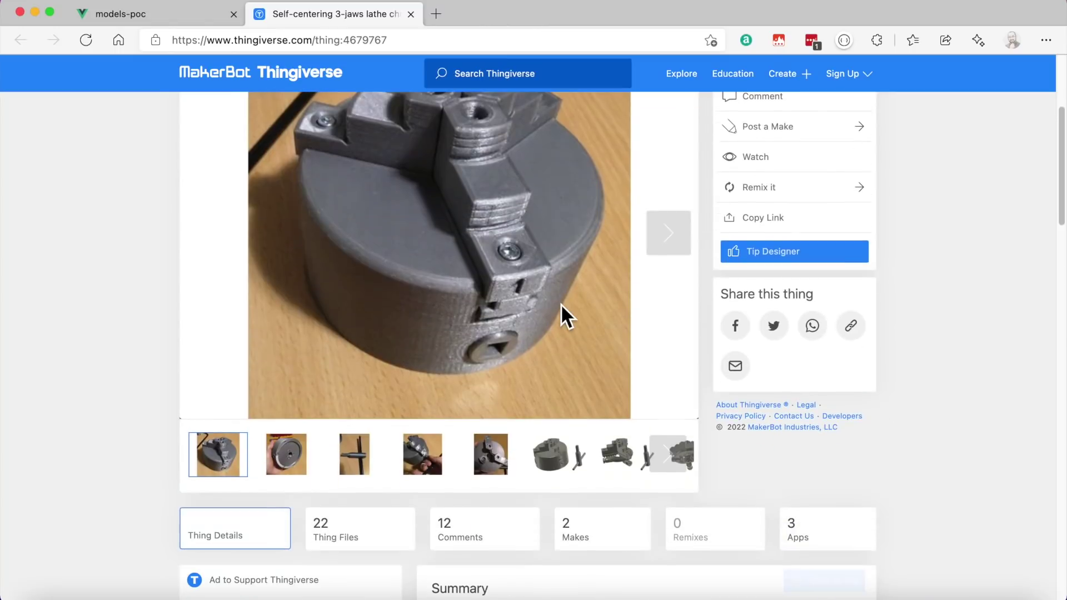
scroll(561, 303, "up", 10)
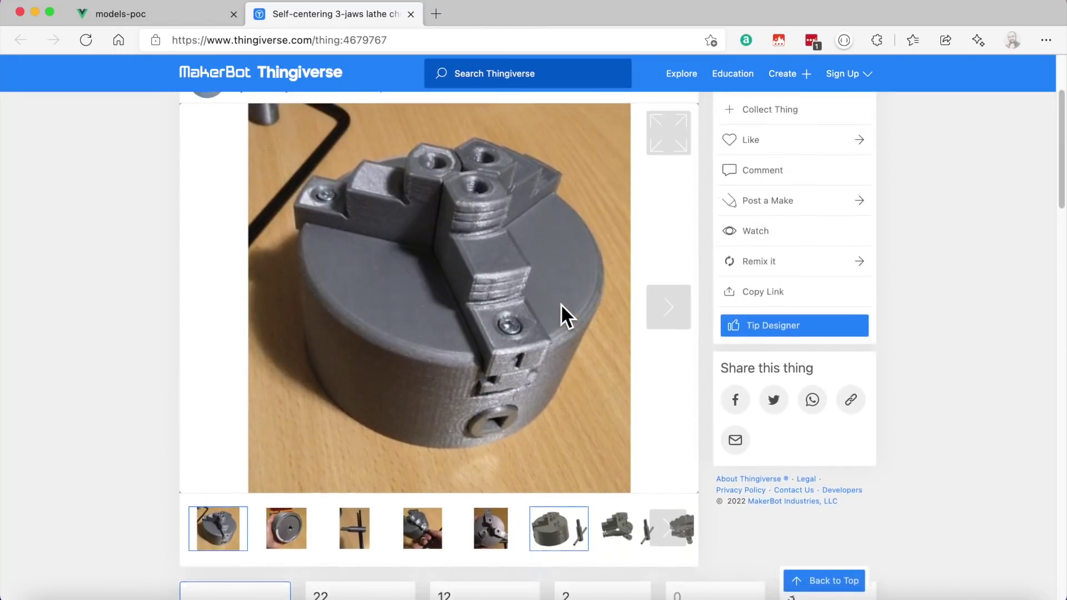
left_click(411, 15)
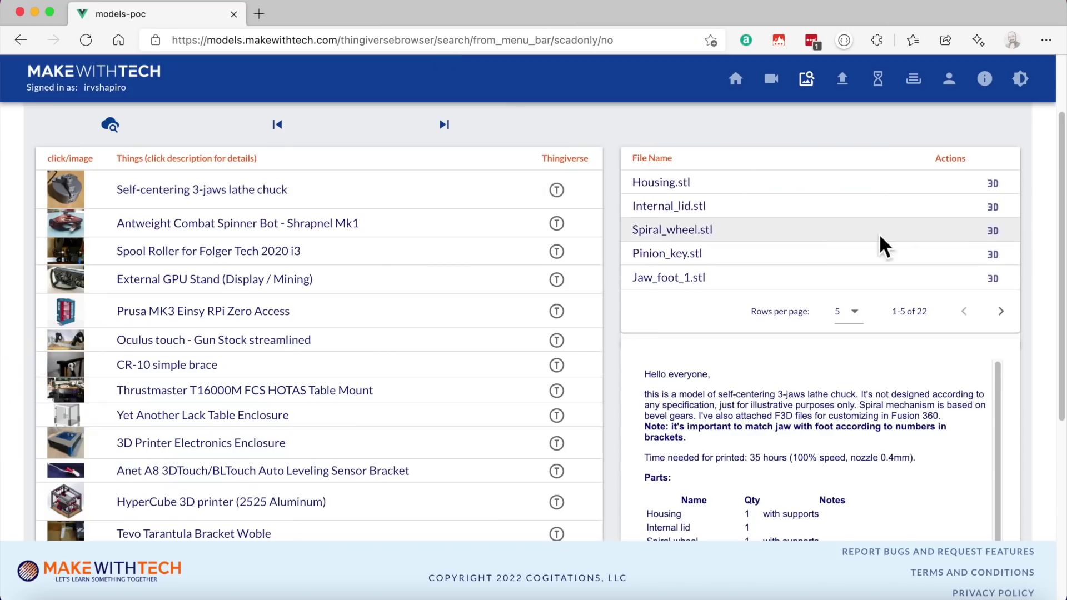
Preview Internal_lid.stl in 3D, rotating the disc part to view it edge-on.
left_click(992, 208)
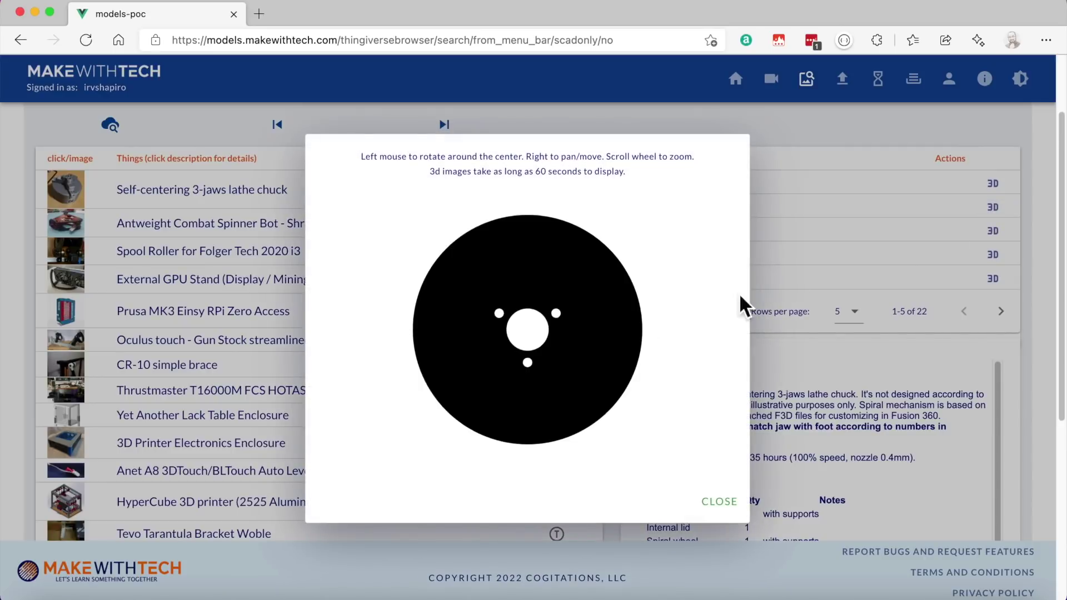
left_click_drag(599, 327, 571, 385)
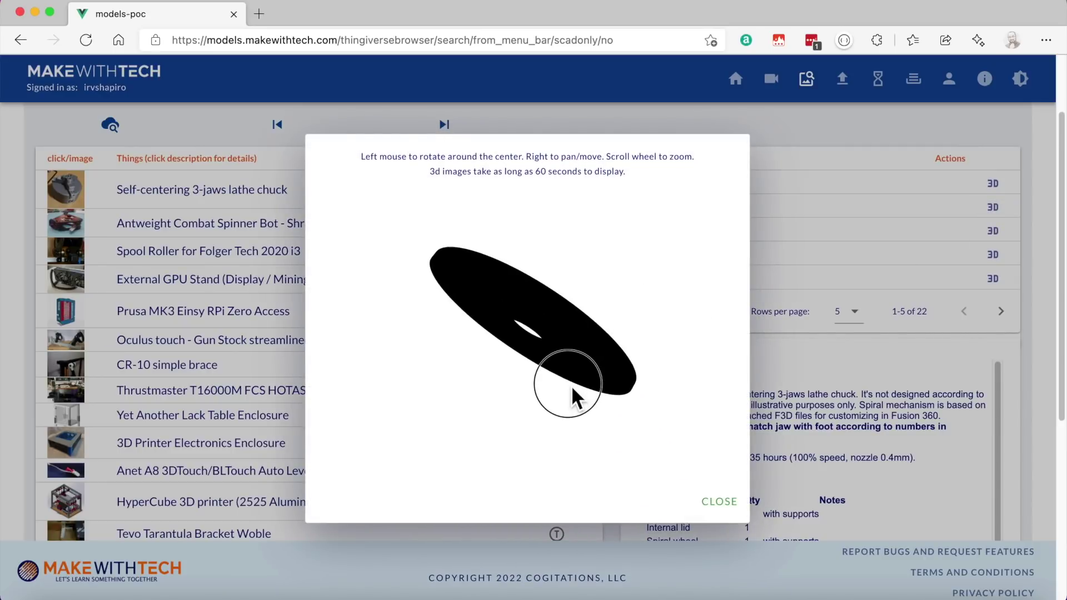
left_click(719, 502)
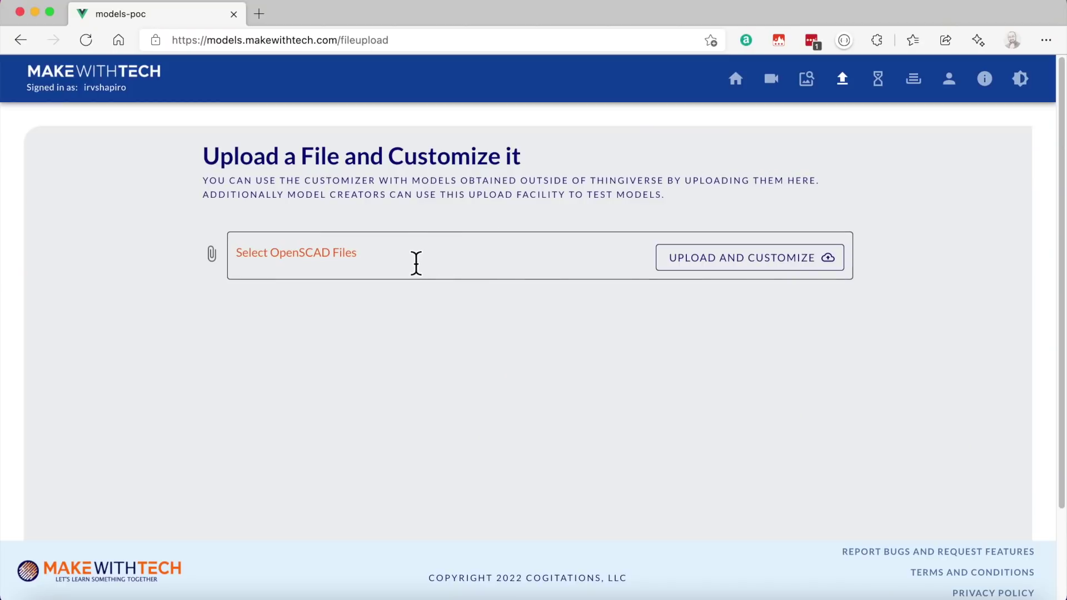
Upload drvax_mug_with_handle.scad from the OpenSCAD folder and open its customizer.
left_click(416, 259)
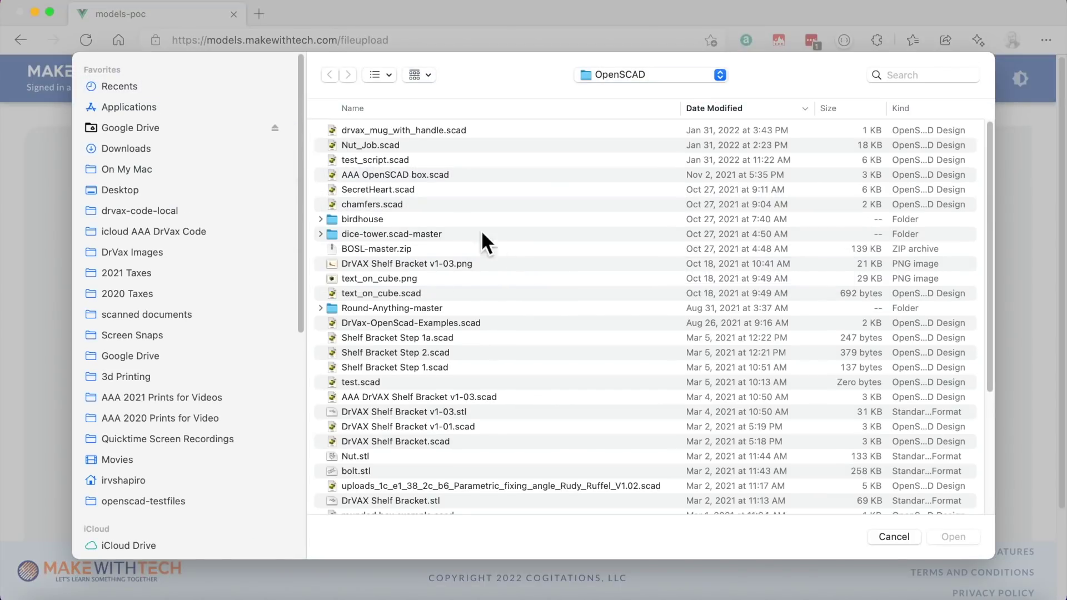
left_click(441, 132)
left_click(962, 538)
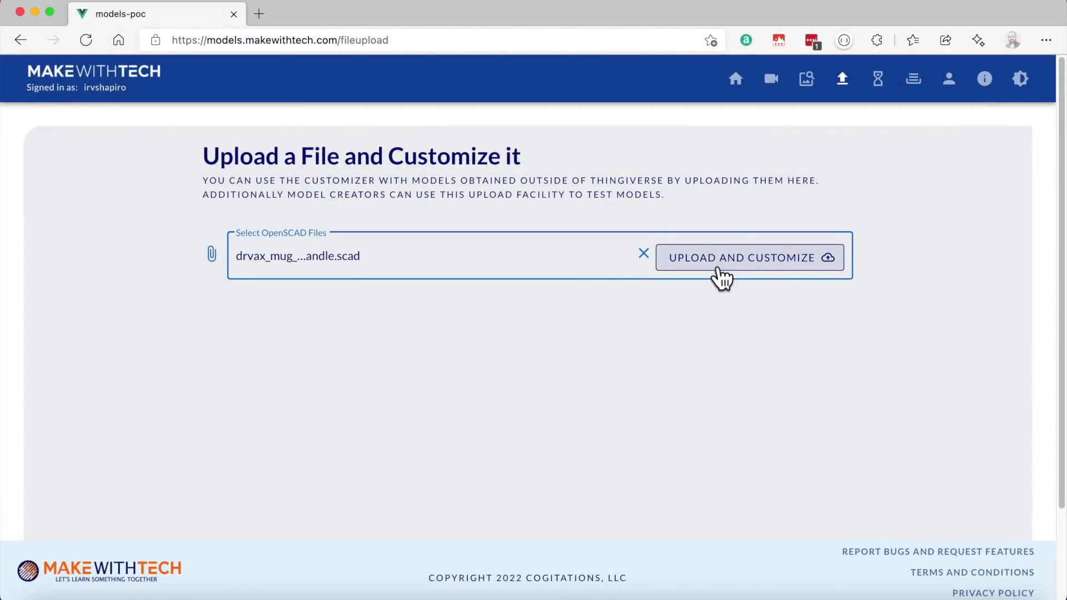
left_click(718, 270)
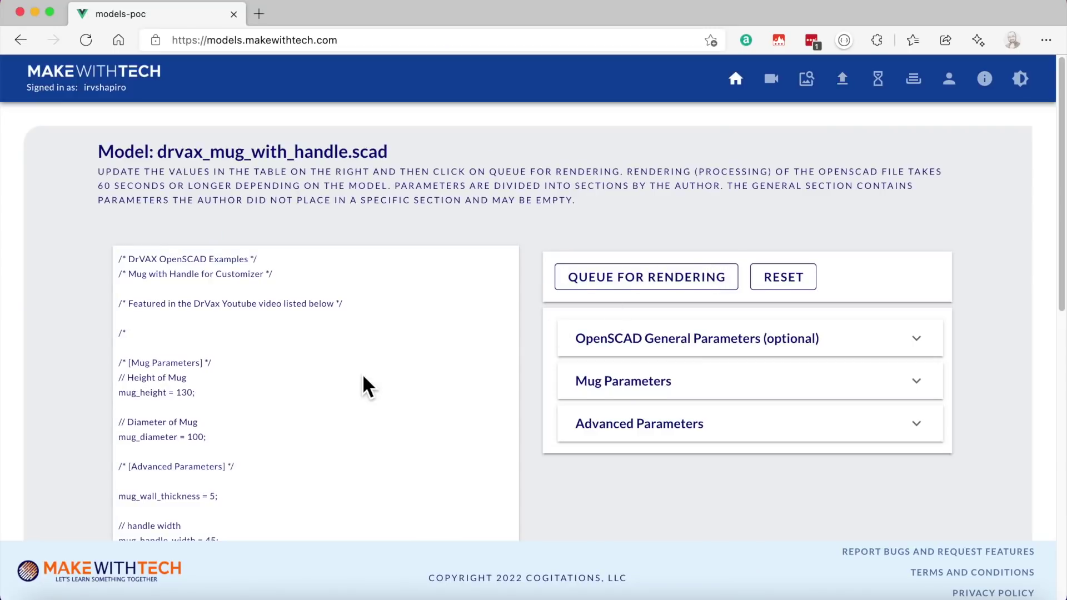
Change the mug's Height of Mug from 130 to 400 and queue it for rendering.
scroll(363, 376, "down", 6)
scroll(362, 377, "up", 5)
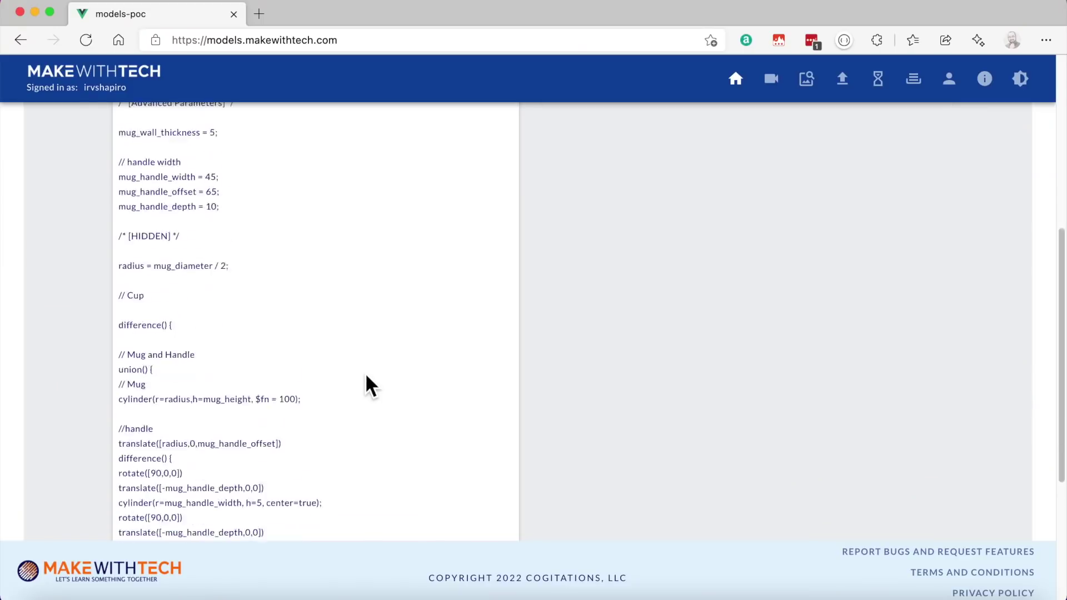
scroll(367, 380, "down", 5)
scroll(368, 380, "up", 12)
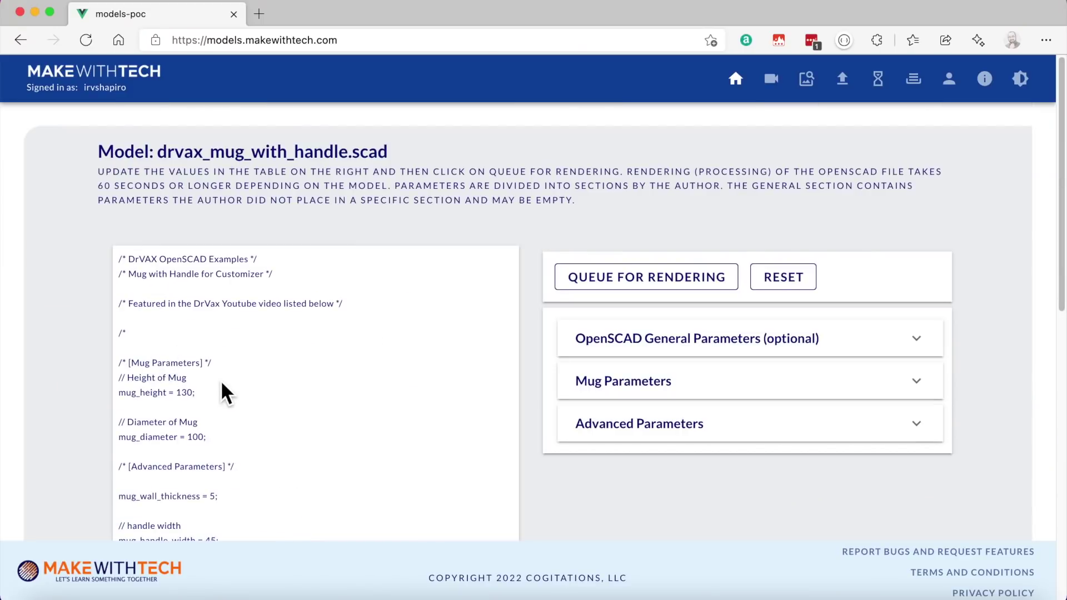
left_click(658, 389)
scroll(689, 422, "down", 2)
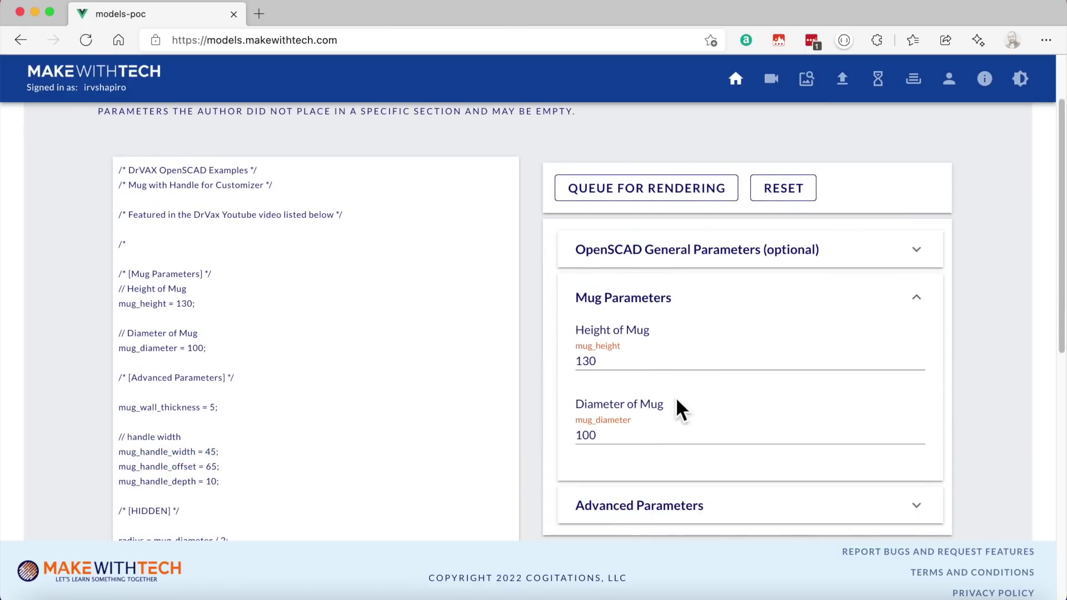
left_click_drag(607, 369, 566, 365)
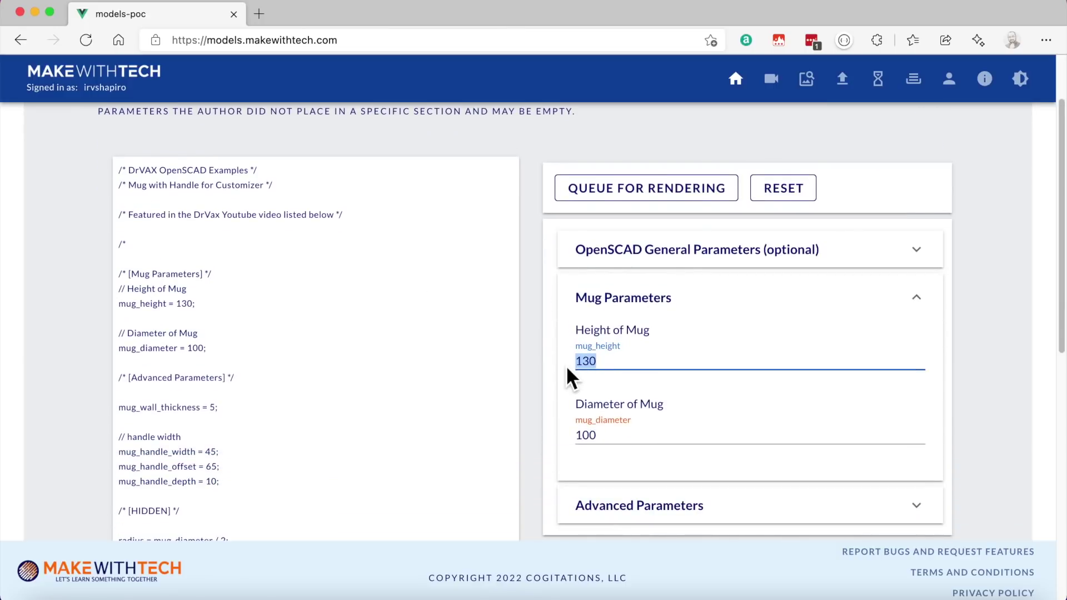
type("400")
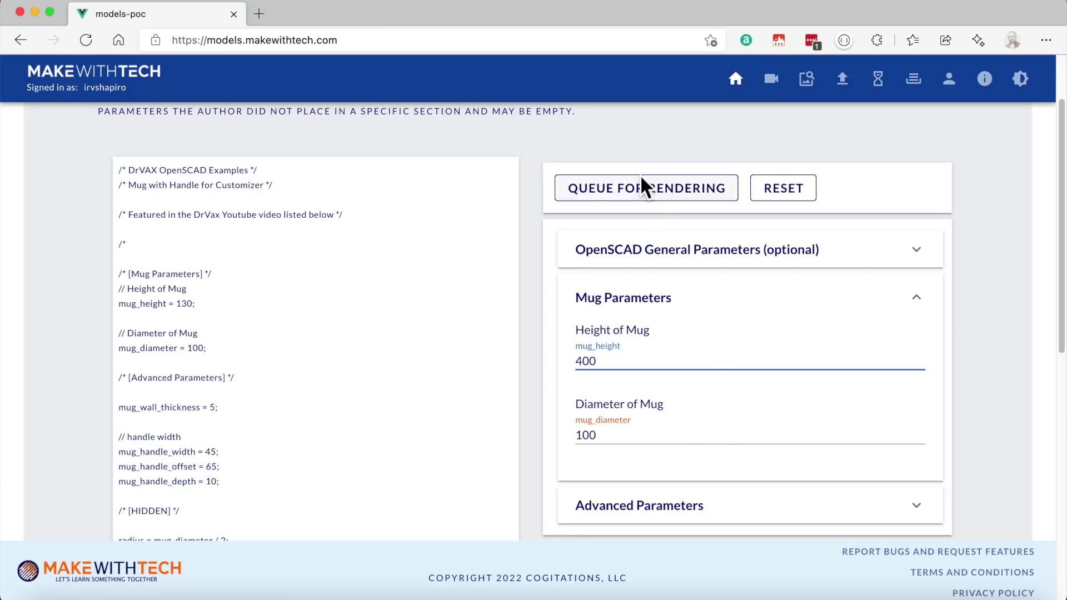
left_click(643, 188)
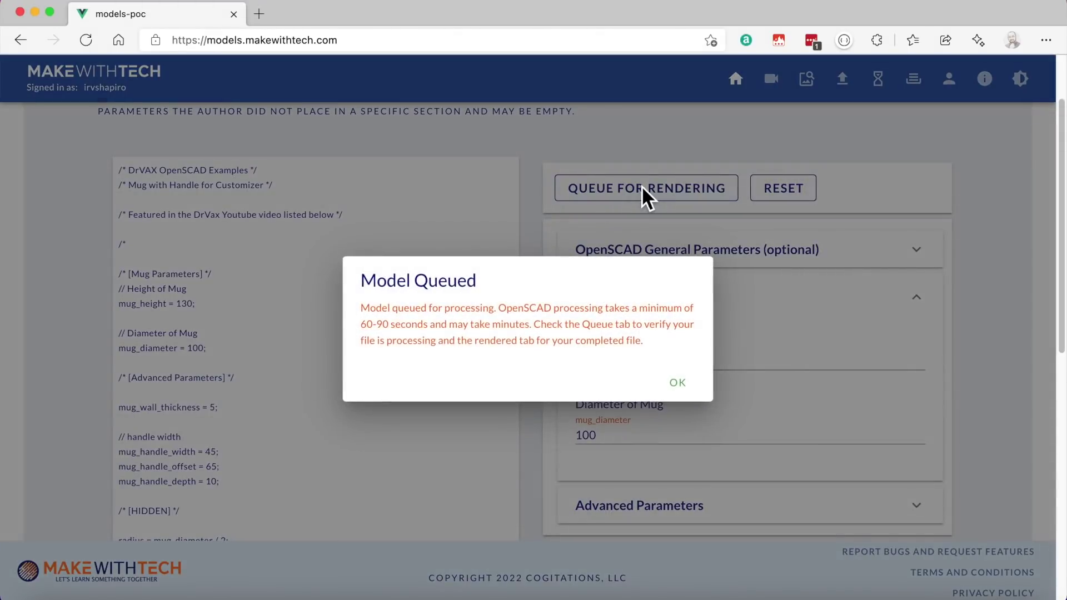
left_click(680, 383)
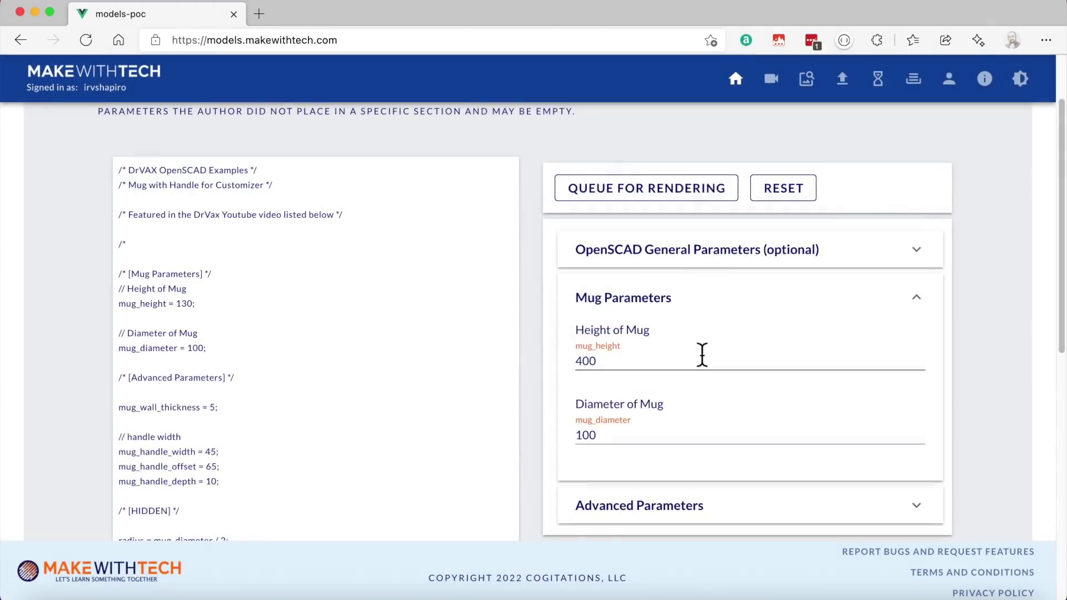
Refresh the still-empty results list, then view the queue holding the mug and l-bracket scripts.
left_click(852, 96)
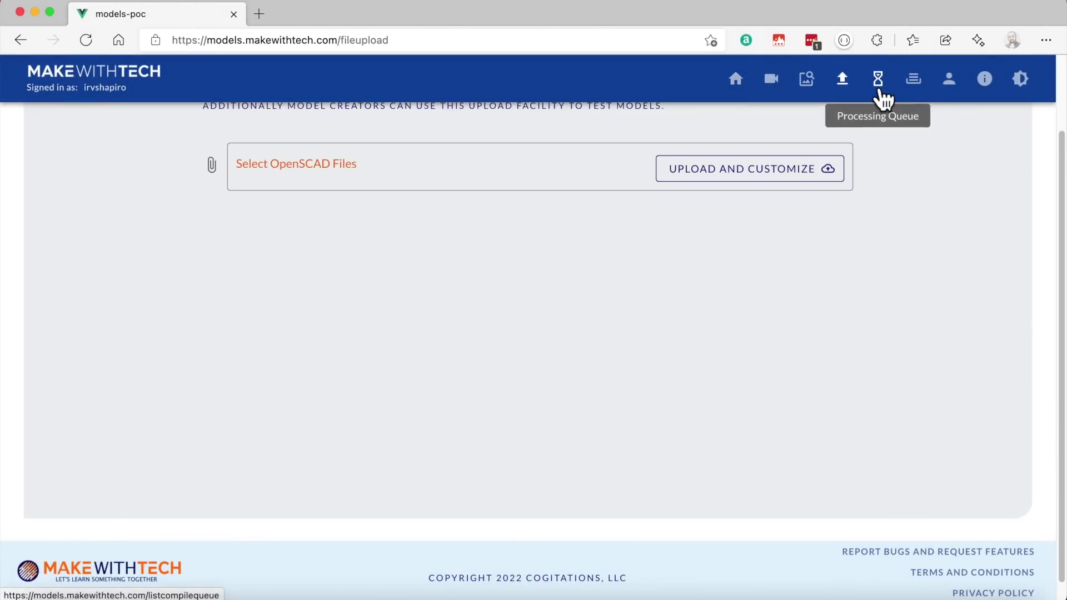
left_click(877, 92)
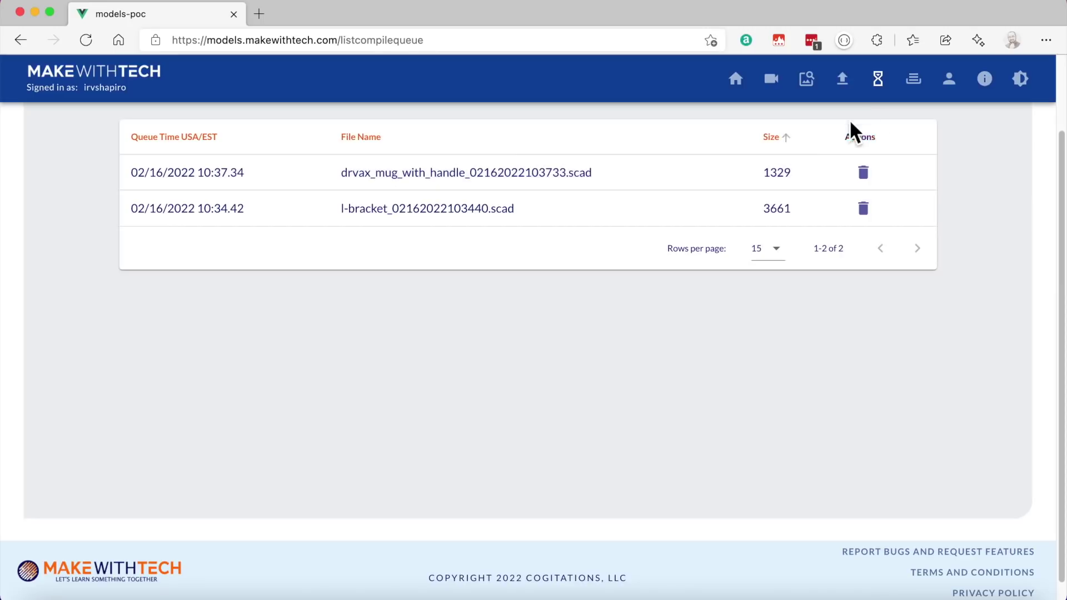
left_click(925, 94)
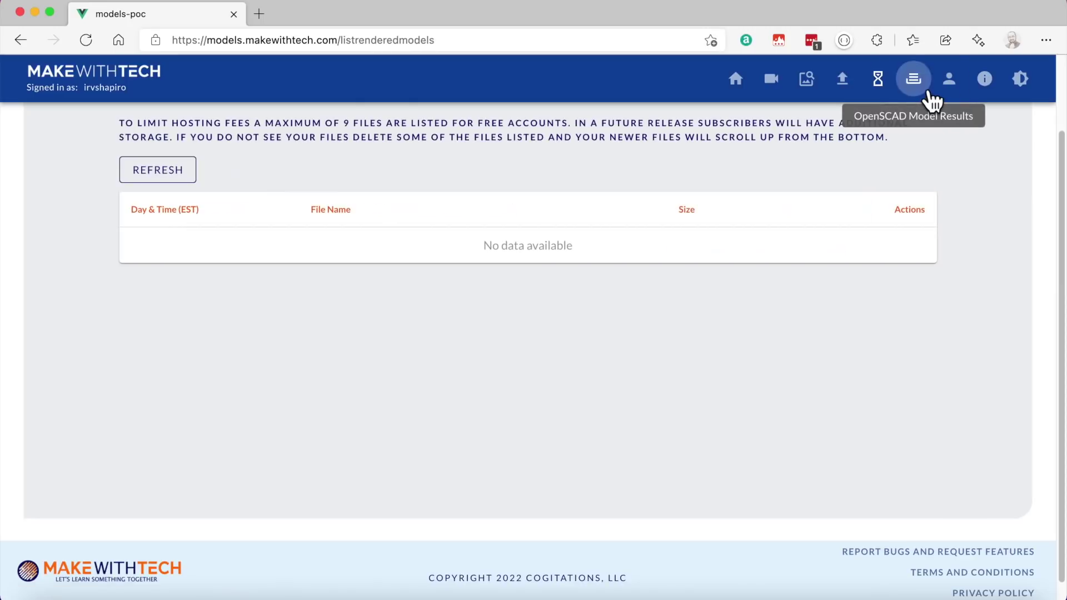
left_click(179, 179)
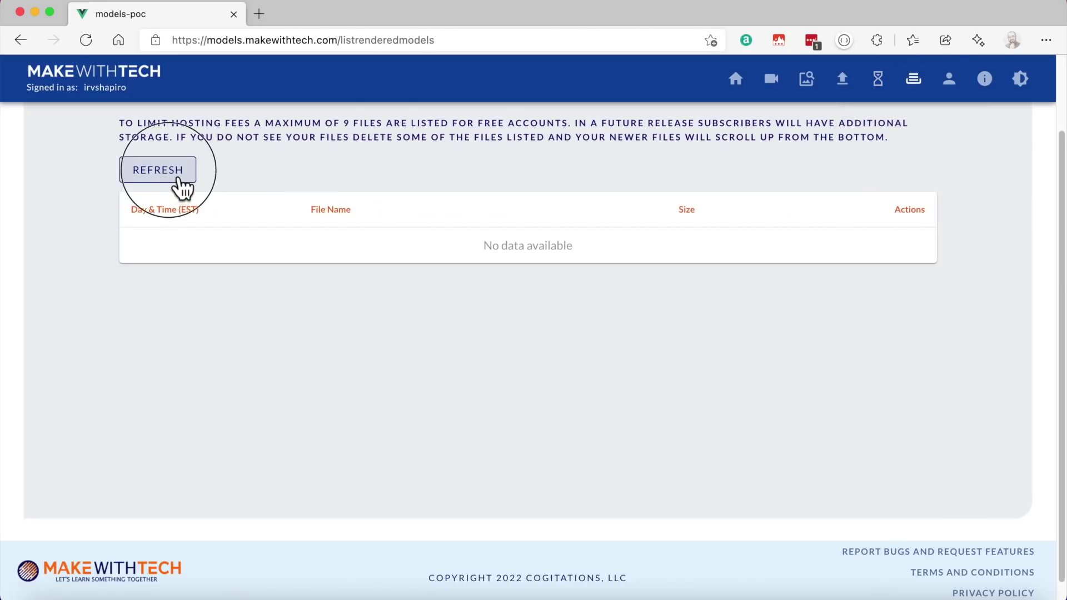
left_click(178, 179)
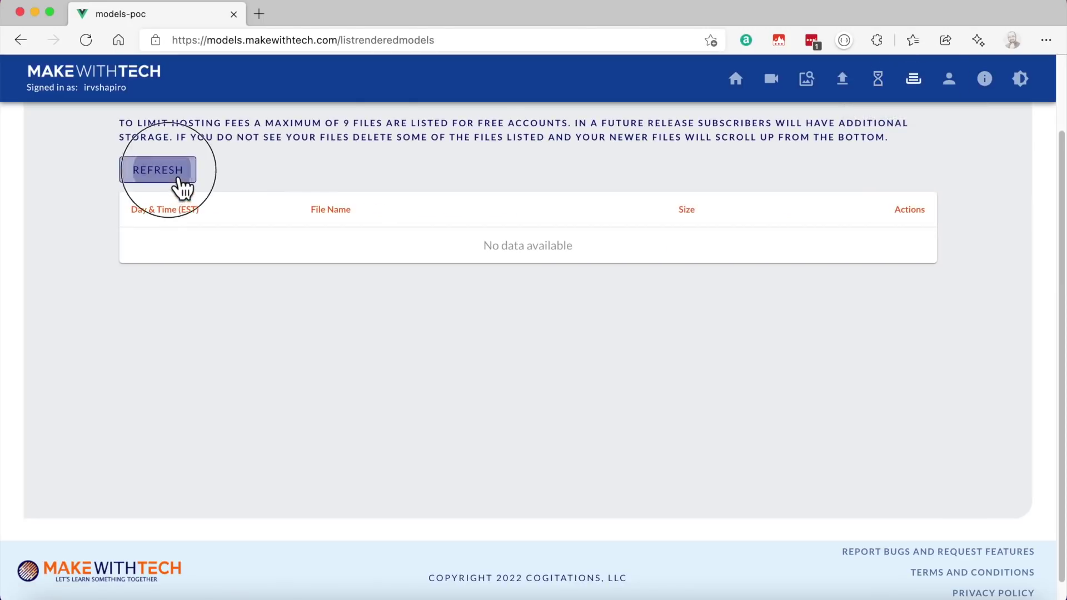
left_click(896, 95)
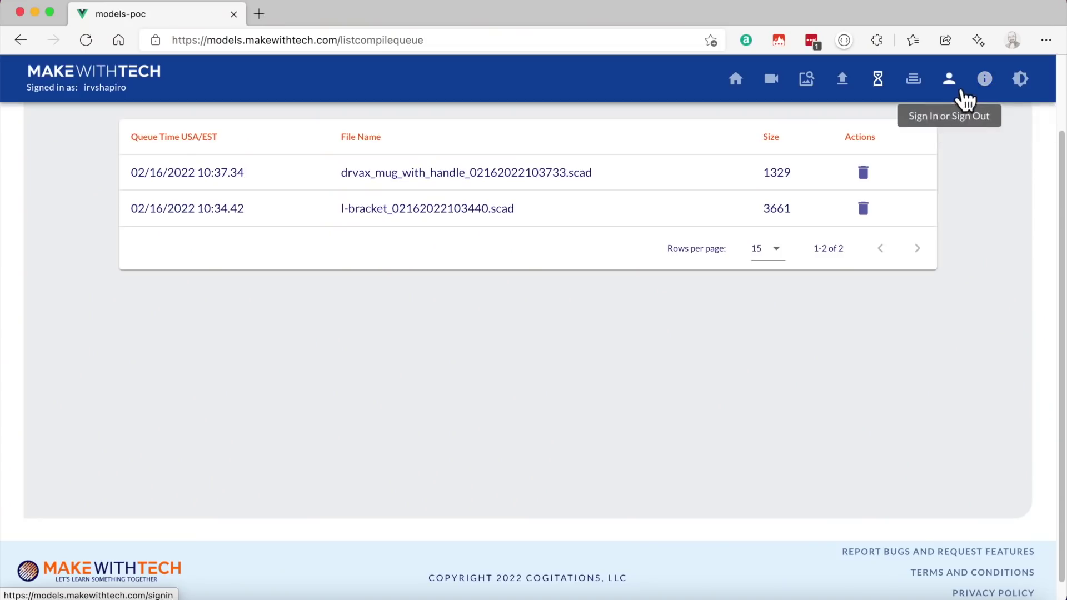
Switch to the dark theme and browse Thingiverse, returning to the 'self brackets' results.
left_click(1021, 82)
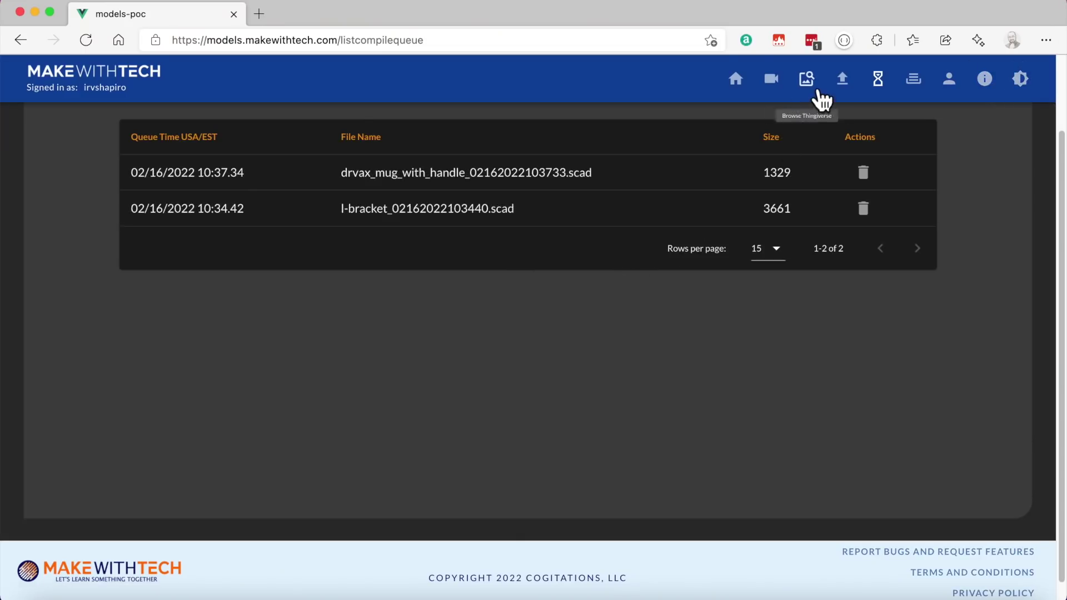
left_click(817, 94)
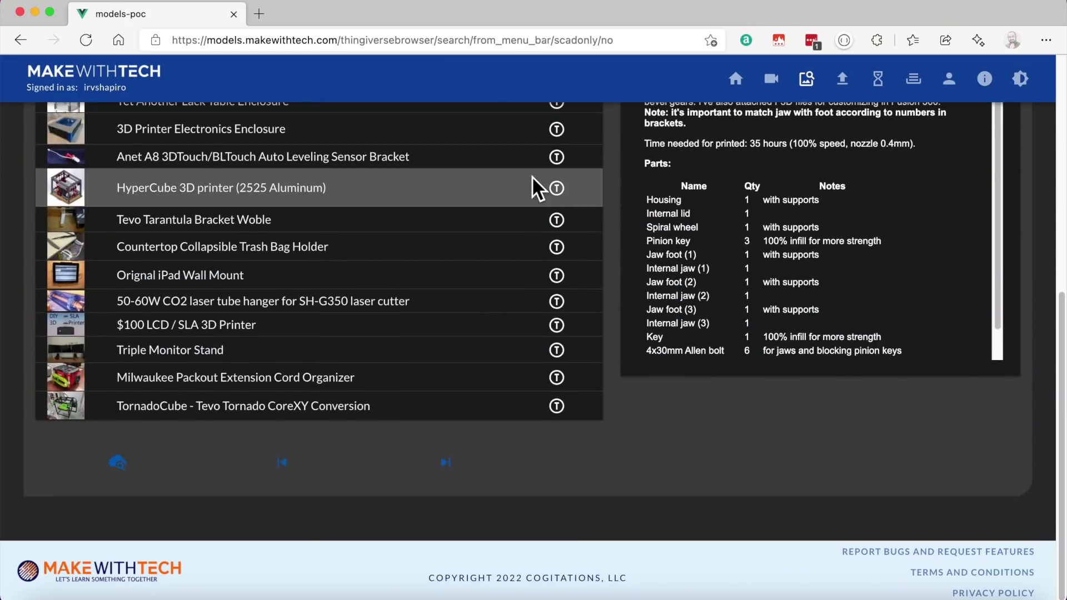
scroll(532, 183, "up", 8)
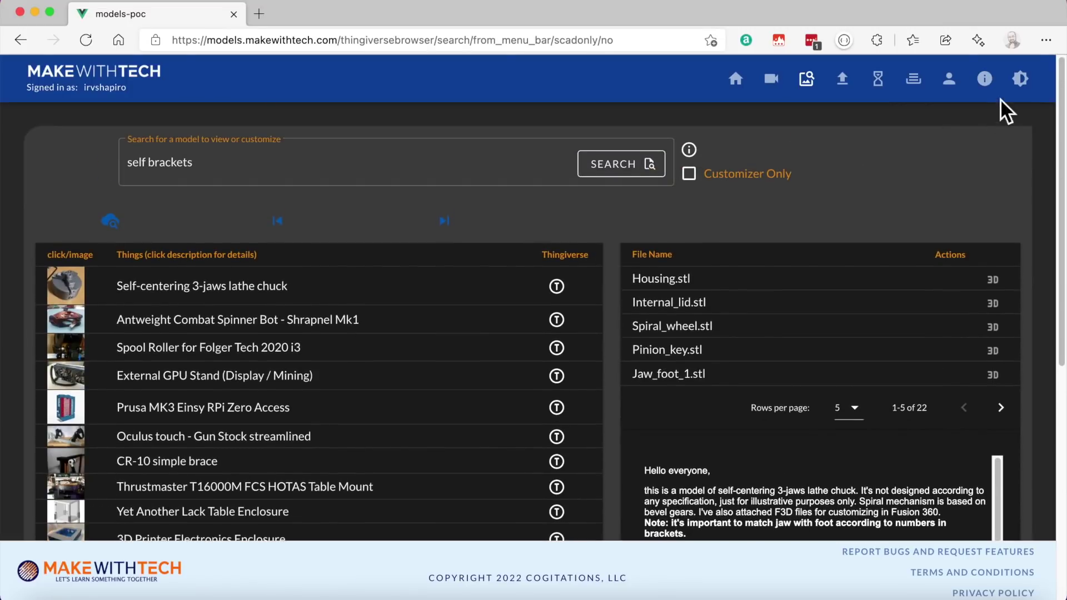
Restore the light theme, read the About page, visit the YouTube channel, then view rendered results.
left_click(1019, 79)
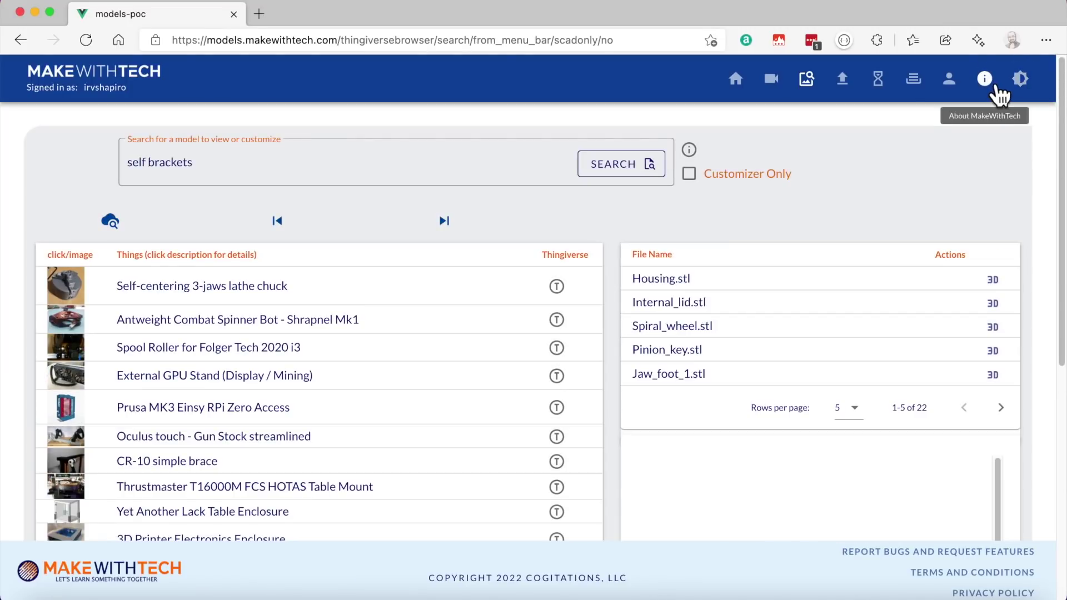
left_click(997, 89)
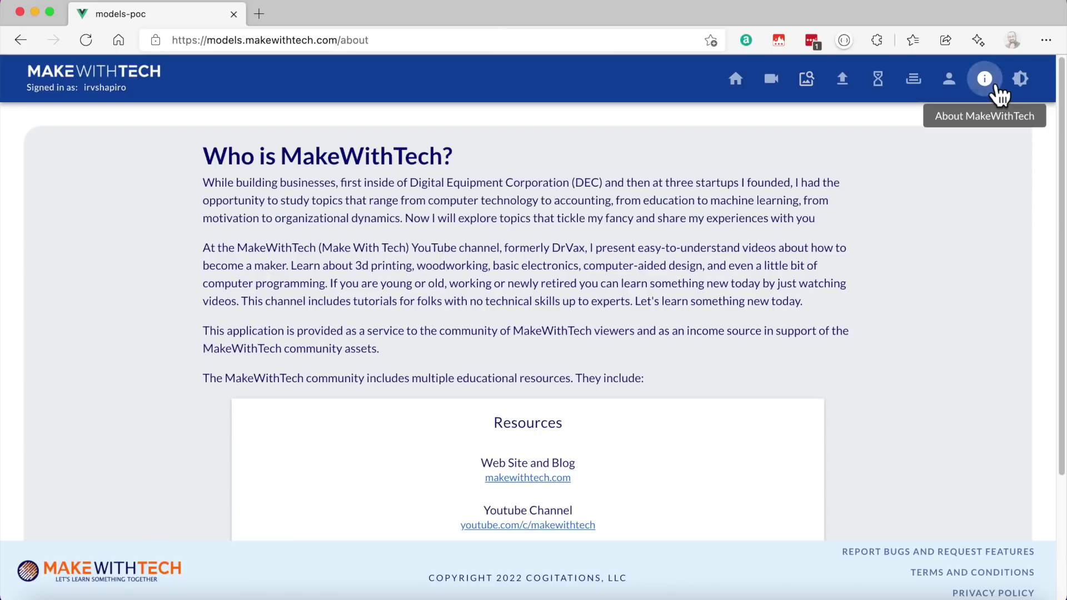
scroll(572, 216, "down", 5)
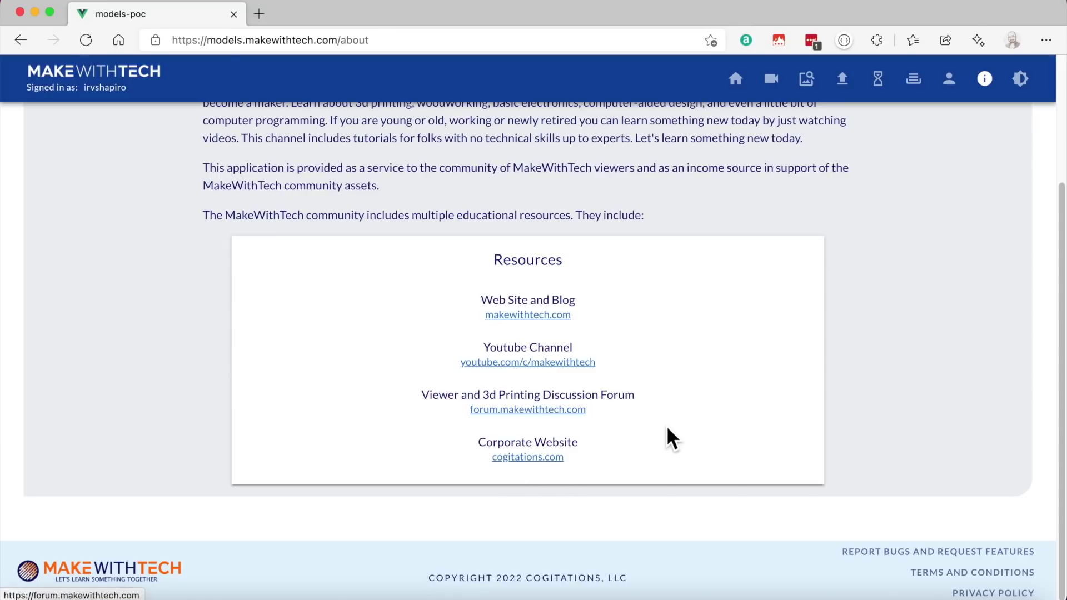
scroll(708, 411, "up", 3)
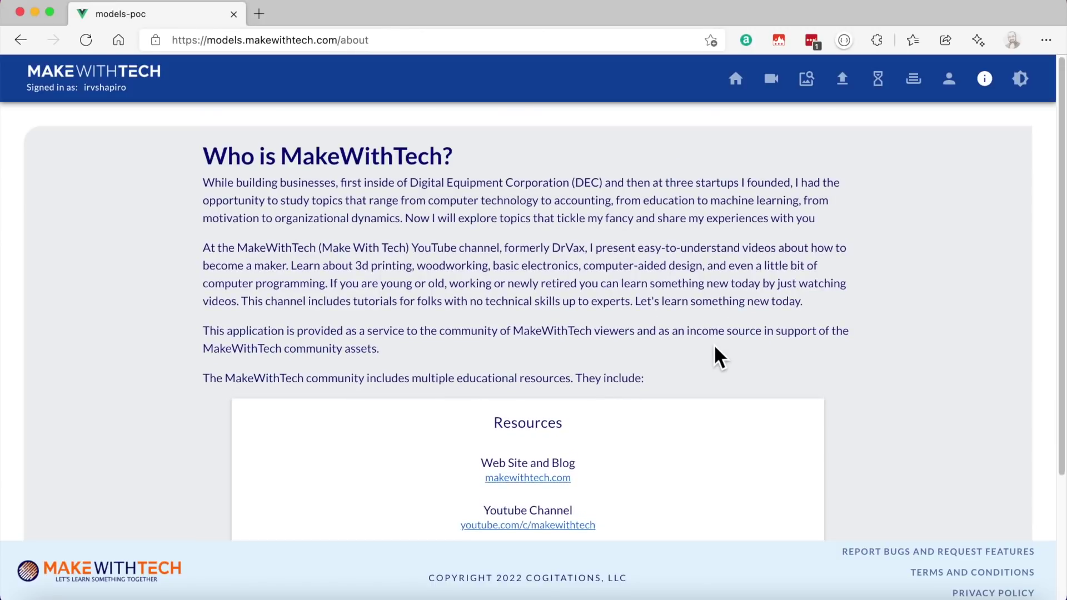
left_click(785, 92)
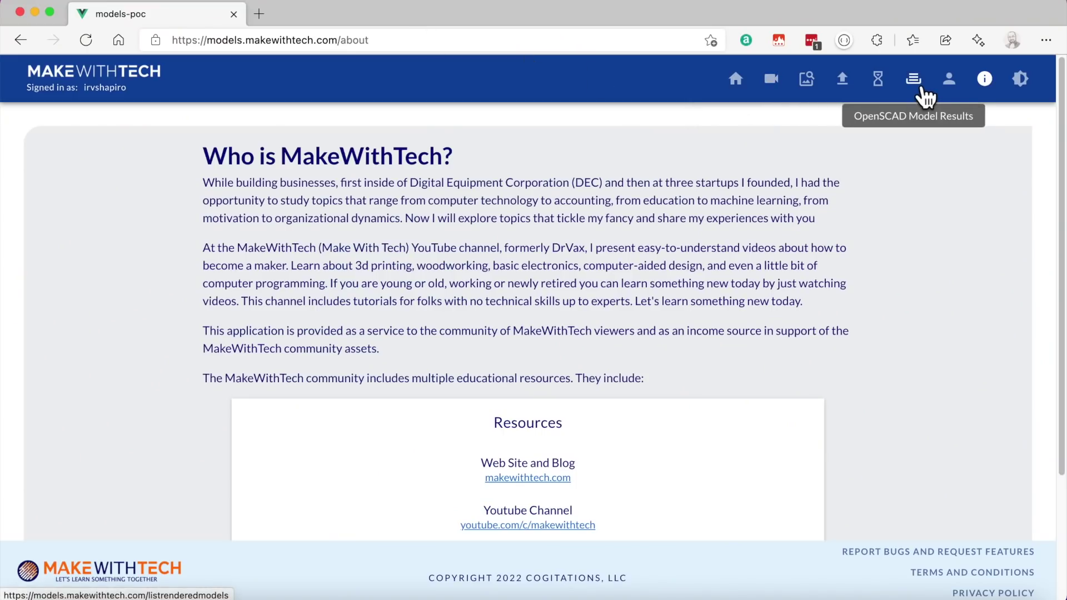
left_click(921, 88)
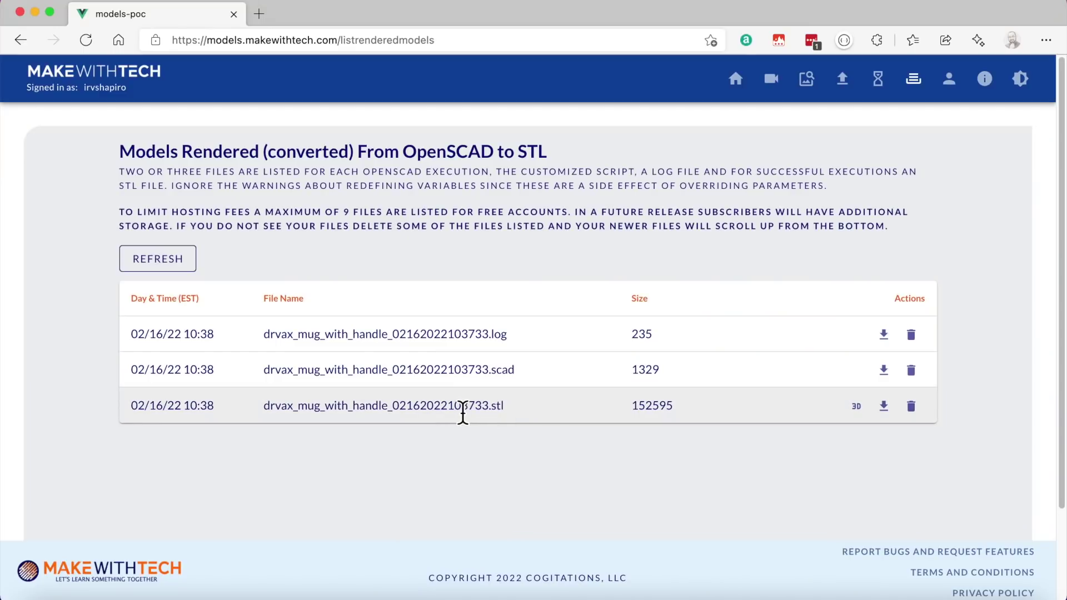
Preview the mug's .stl file in 3D and rotate it to a tilted side view.
left_click(857, 406)
left_click_drag(556, 326, 531, 304)
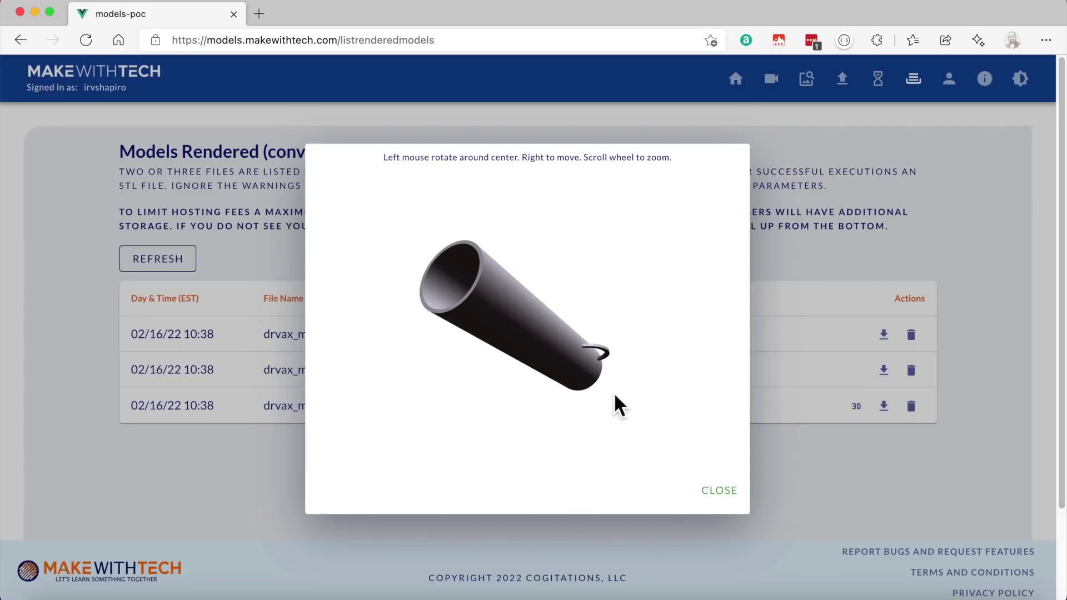
Close the preview, download the mug STL, and bring up the mug's OpenSCAD log file.
left_click(719, 490)
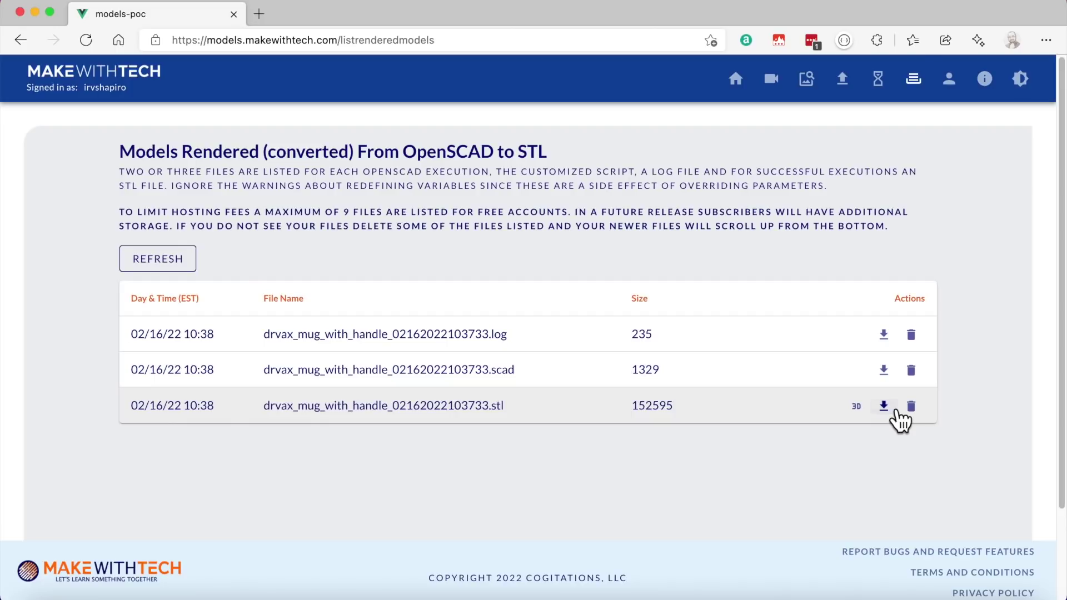
left_click(896, 411)
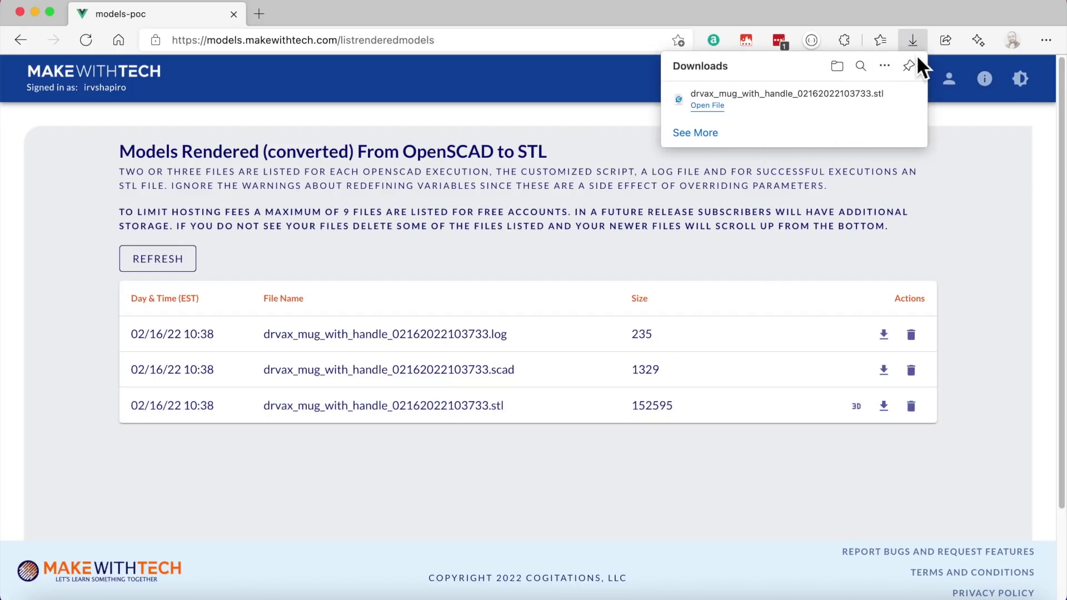
left_click(914, 39)
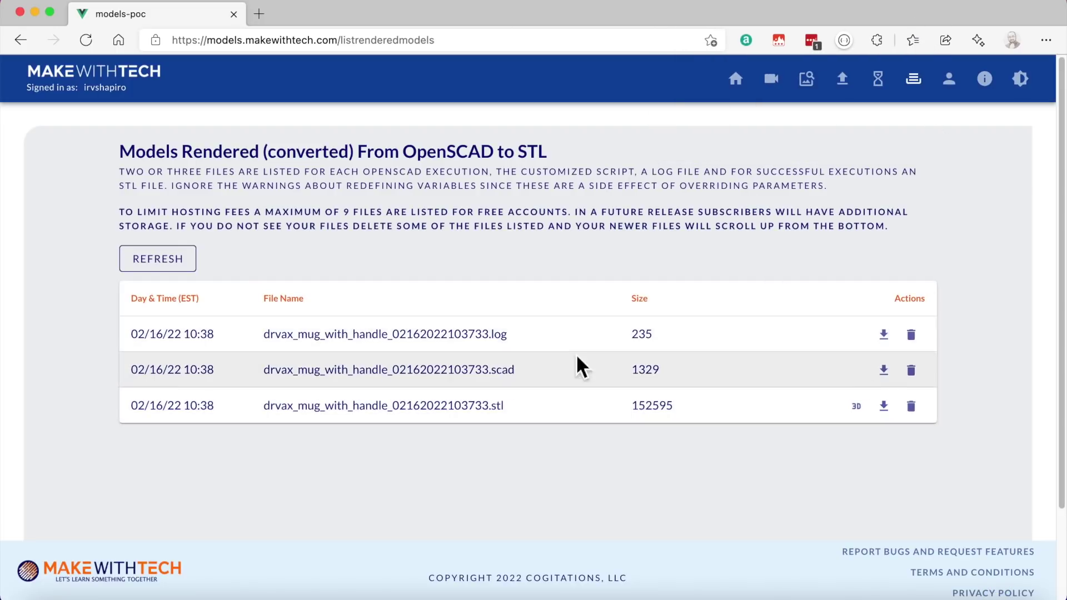
left_click(889, 340)
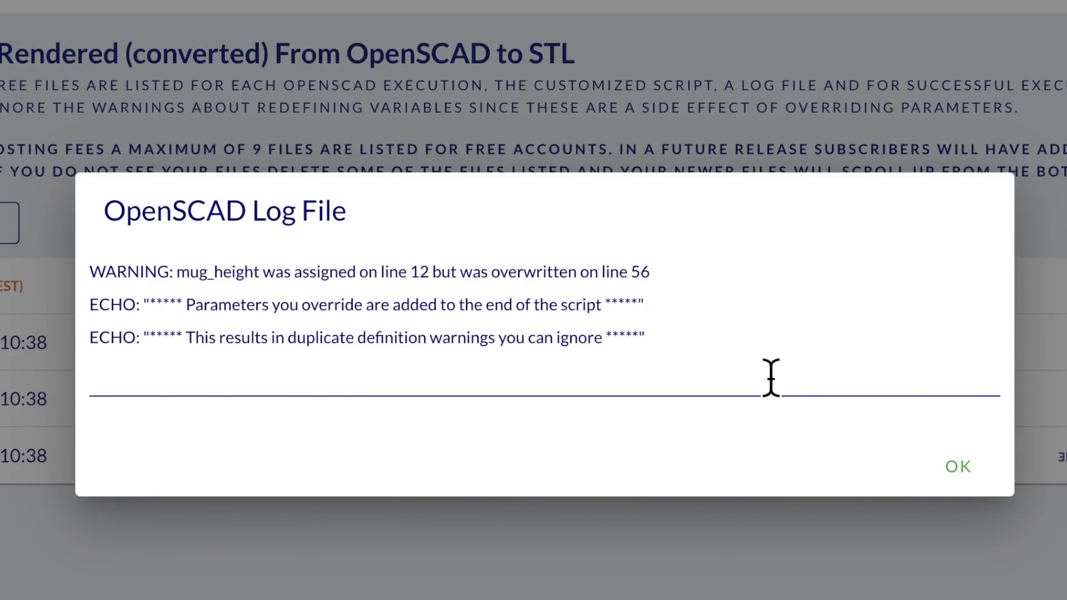
Highlight the mug_height overwrite warning line in the log, then close the log view.
left_click_drag(669, 282, 95, 300)
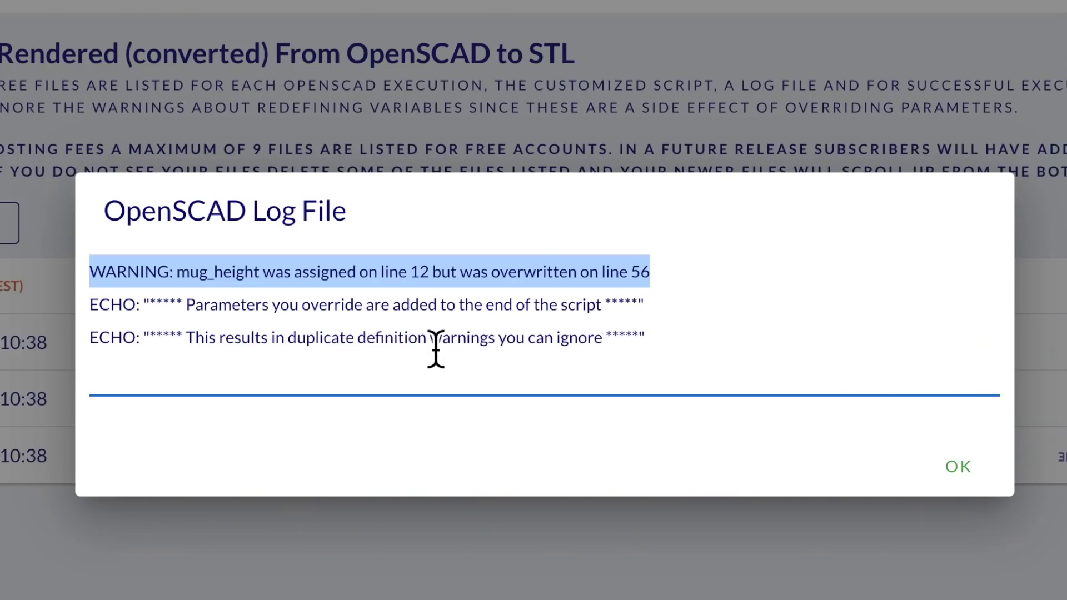
left_click(437, 350)
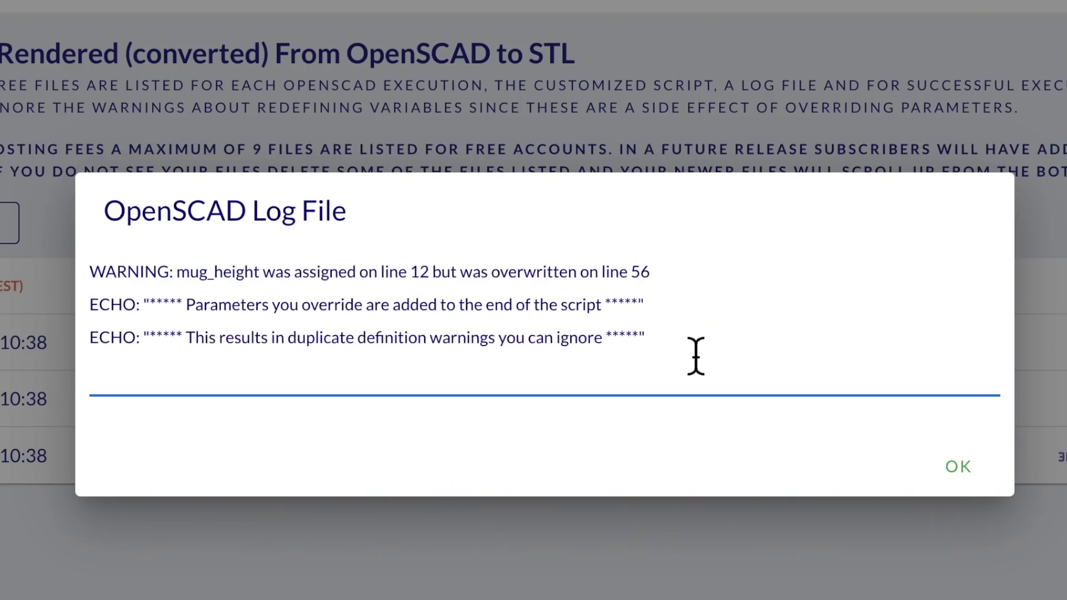
left_click_drag(680, 272, 707, 298)
left_click(566, 357)
left_click(962, 473)
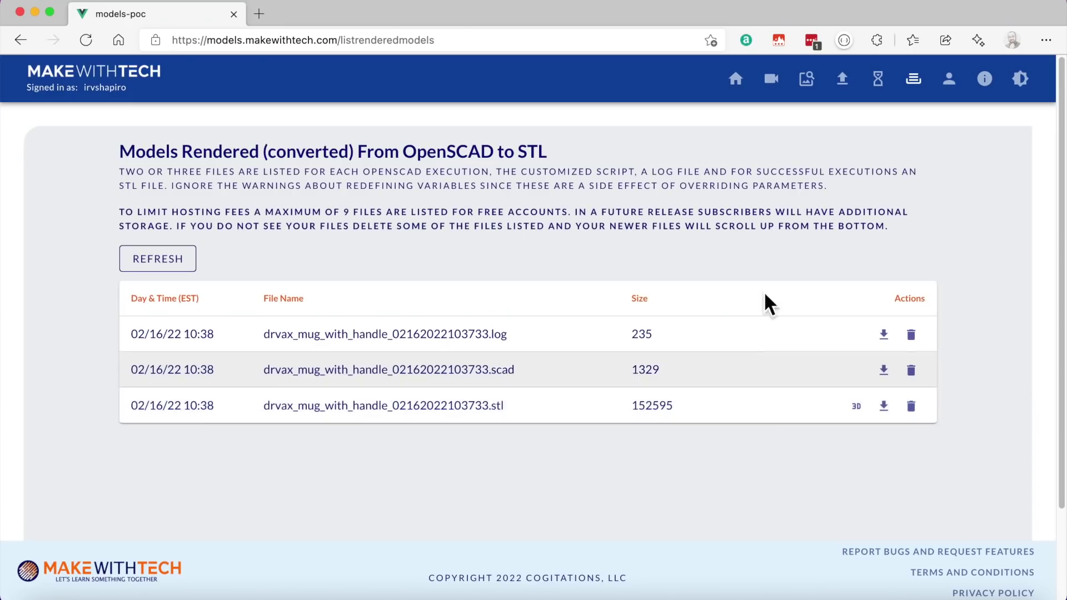
Refresh the rendering queue, now holding only the l-bracket, then go to the bug report page.
left_click(880, 87)
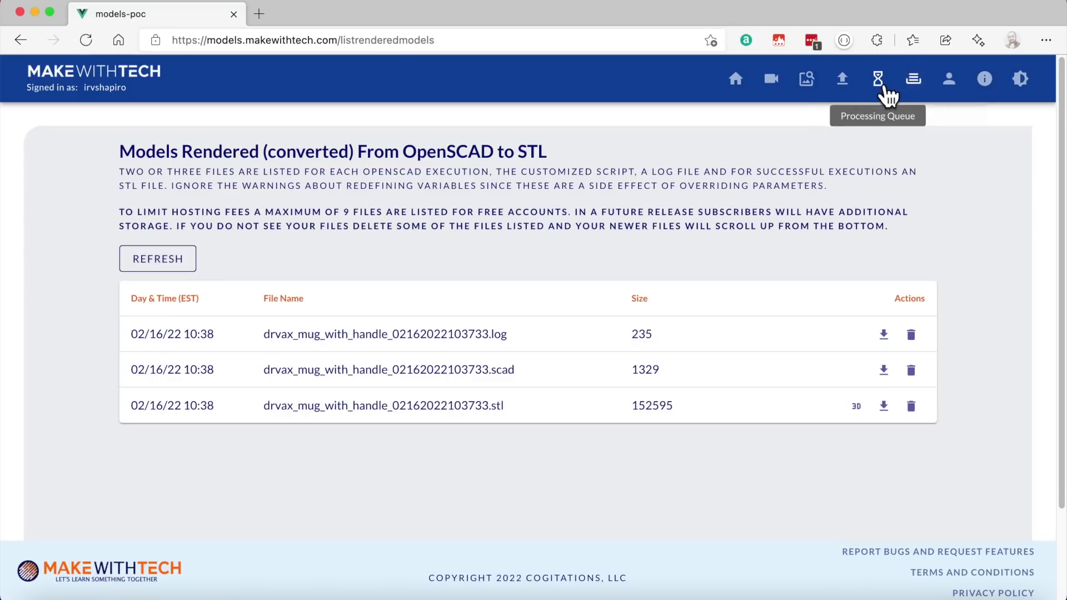
left_click(883, 92)
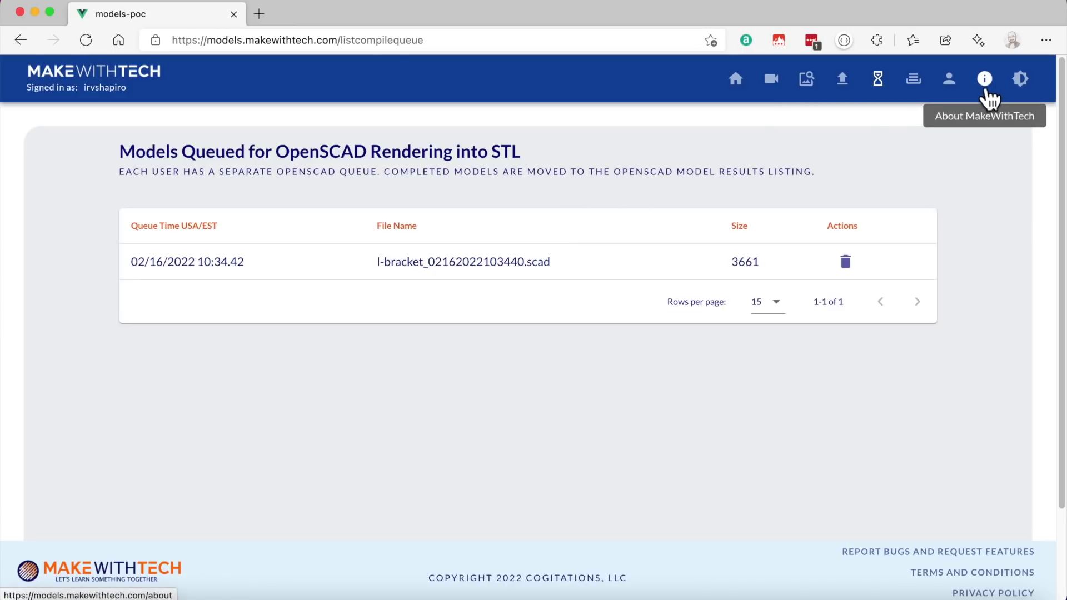
left_click(887, 560)
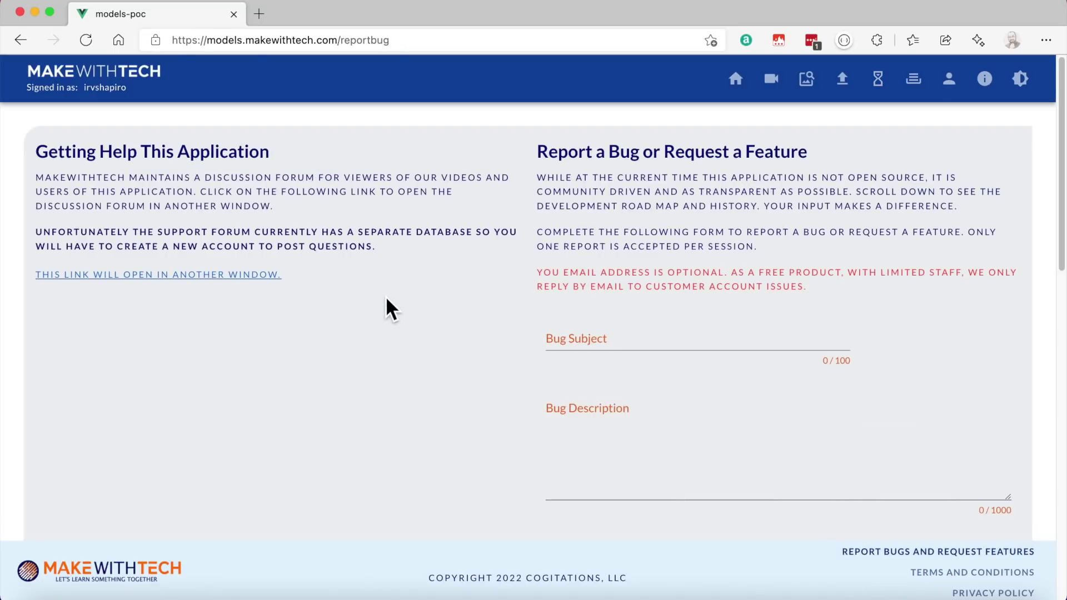
Scroll through the Models @ MakeWithTech Support forum's topics, then close the forum tab.
left_click(254, 276)
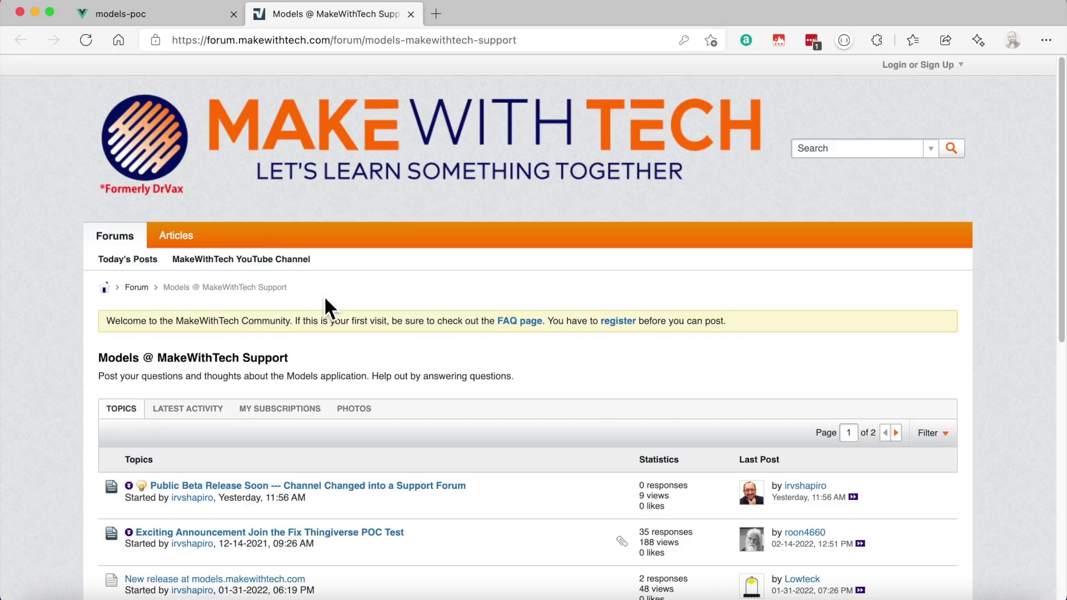
scroll(329, 308, "down", 5)
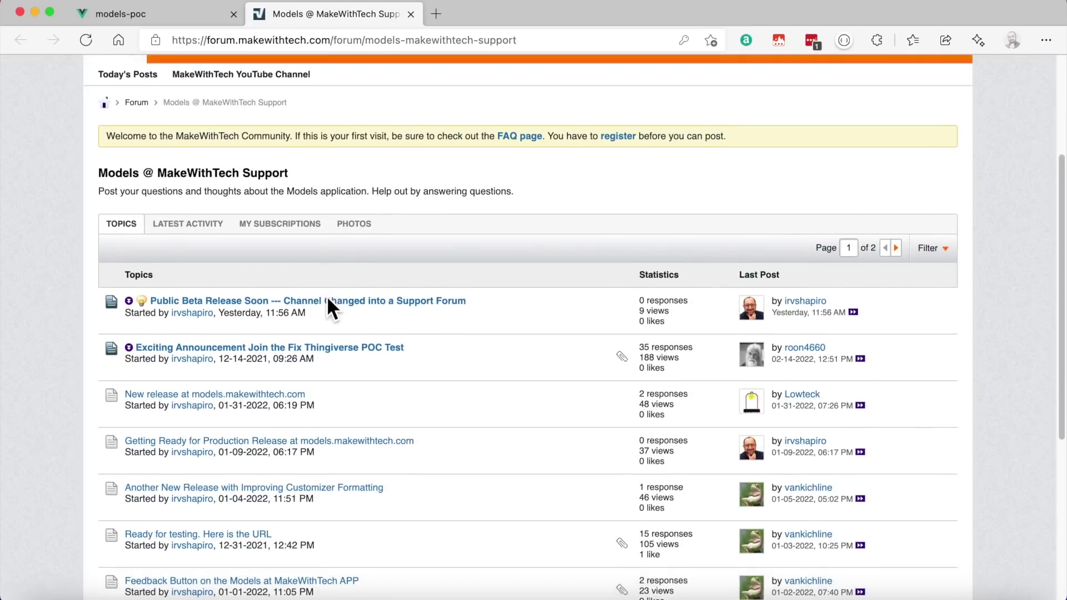
scroll(327, 296, "down", 8)
scroll(327, 296, "up", 13)
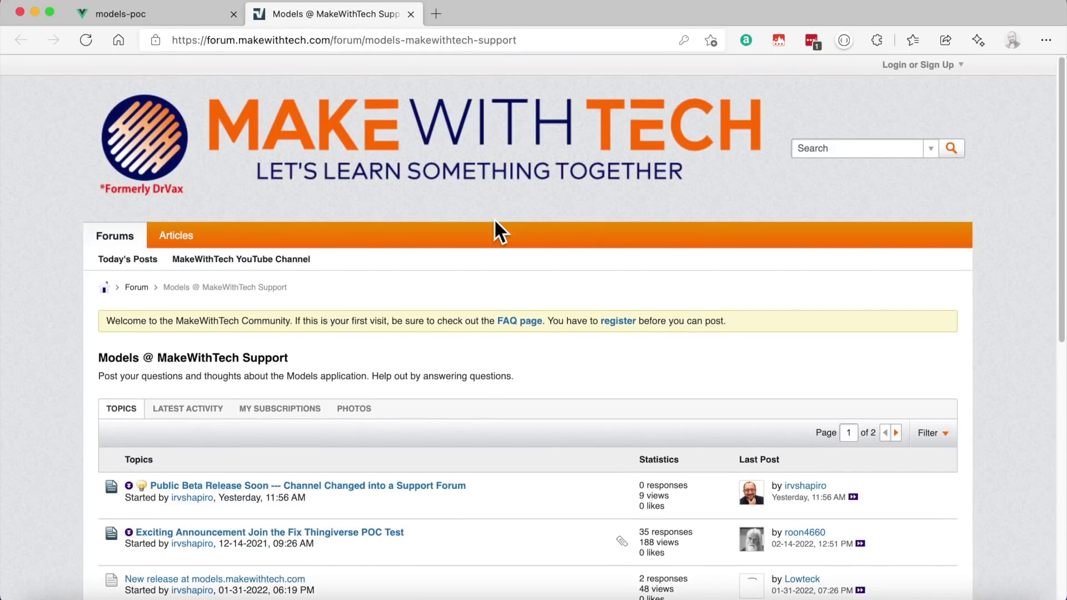
scroll(494, 228, "down", 5)
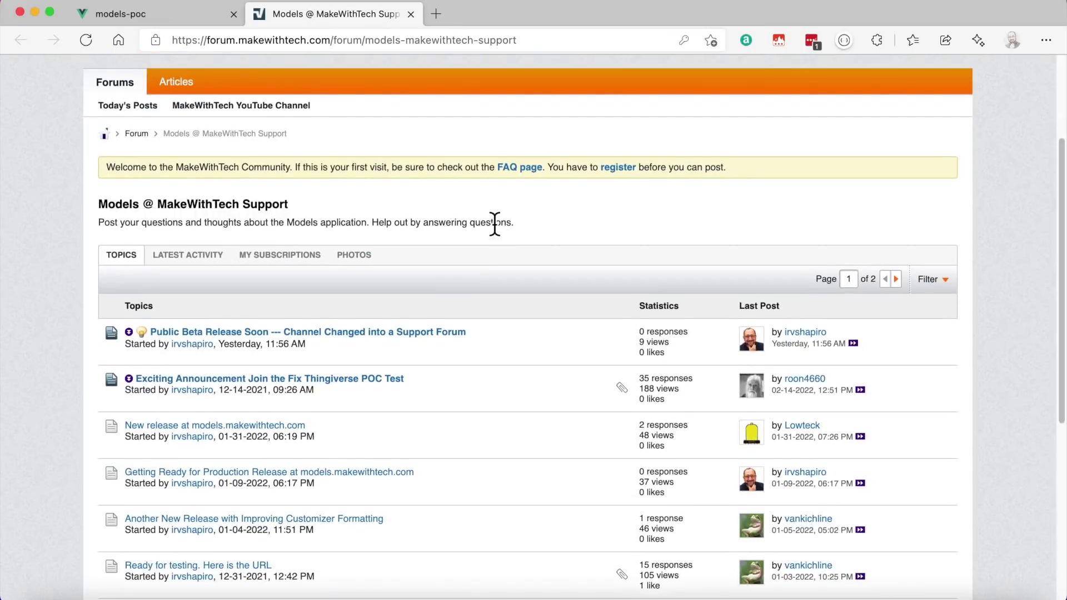
scroll(494, 223, "down", 1)
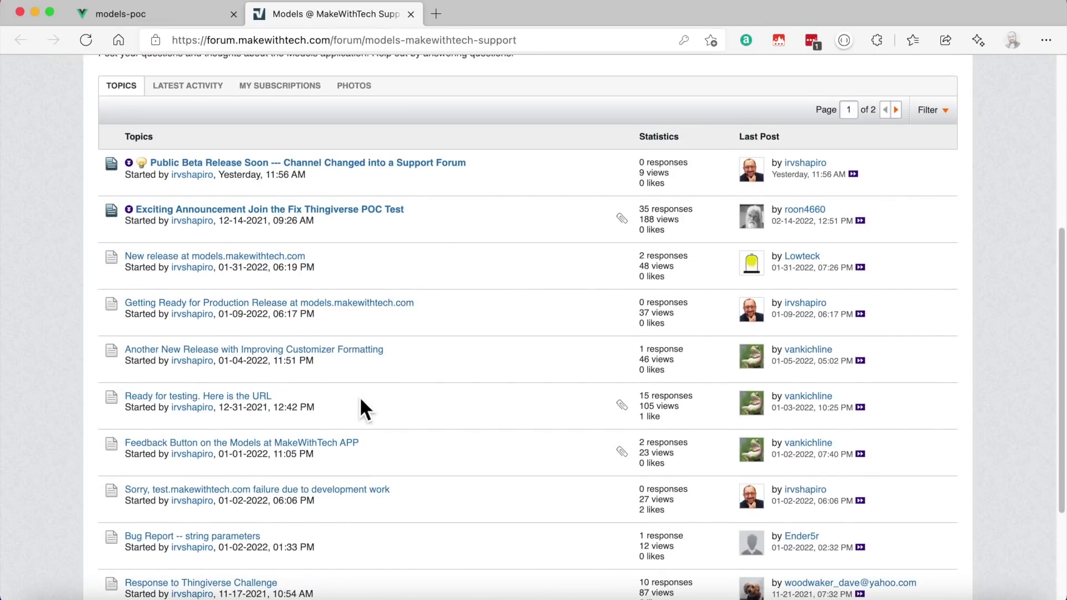
scroll(367, 398, "down", 3)
scroll(374, 395, "up", 5)
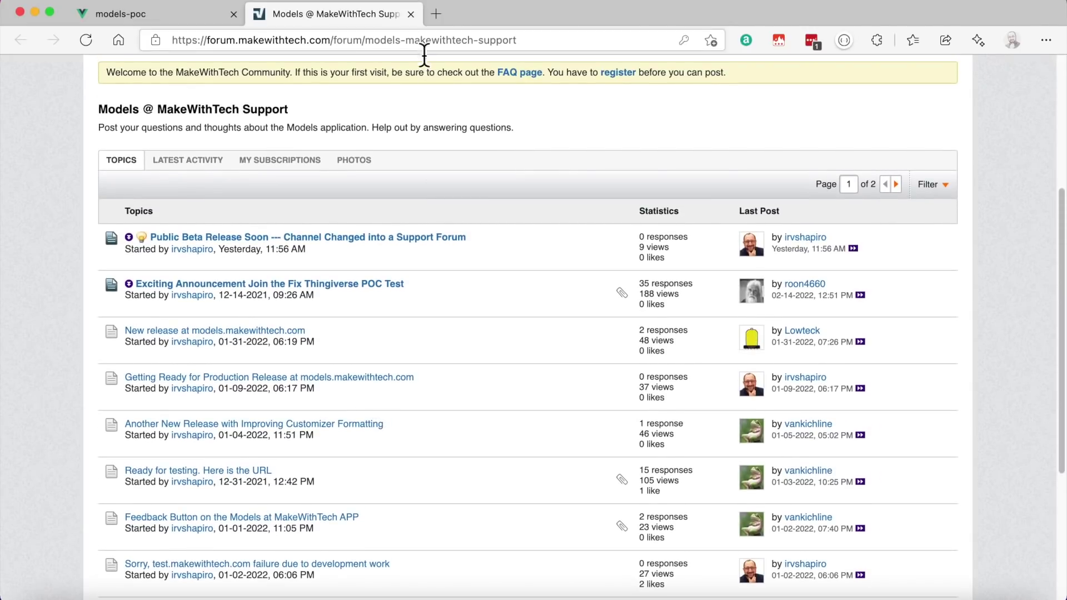
left_click(412, 14)
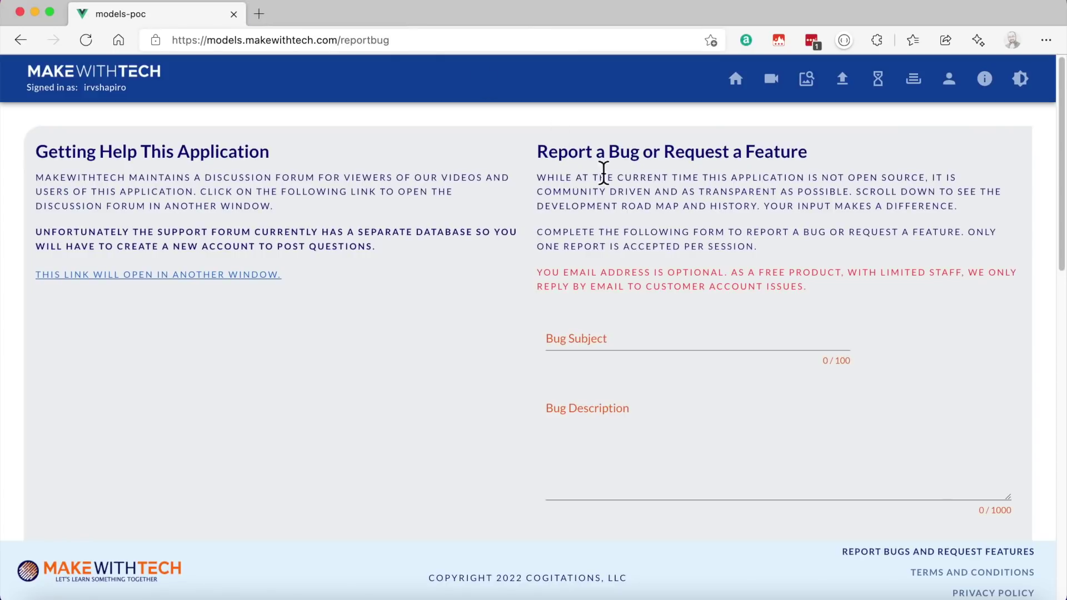
Fill the bug form: subject 'Model Stuck', description 'Bracket model 8989898 now working'.
left_click(635, 336)
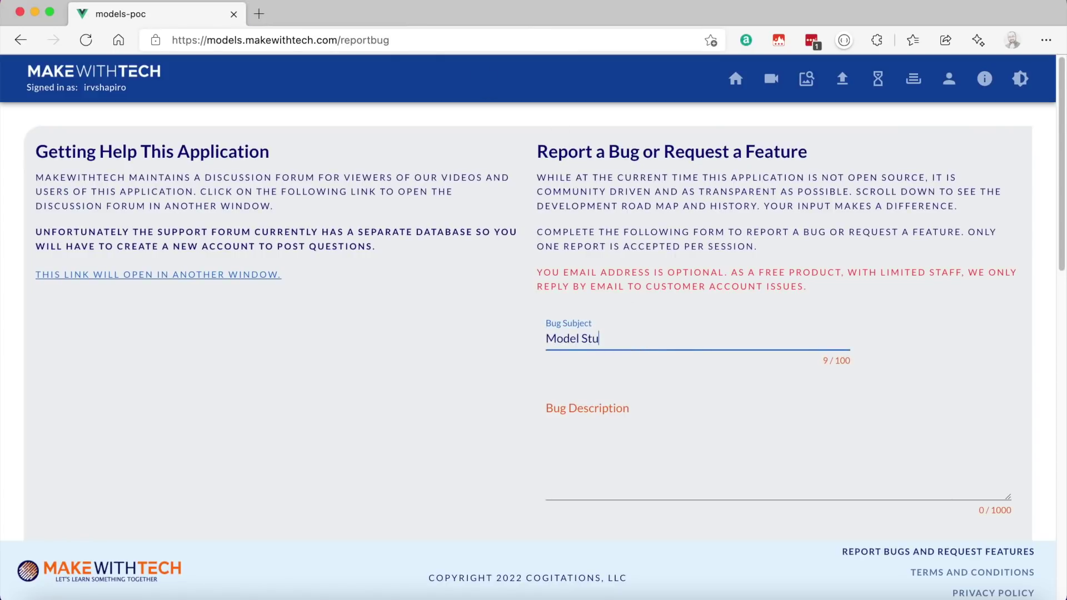
left_click(640, 396)
type("Bracket model 8989898.")
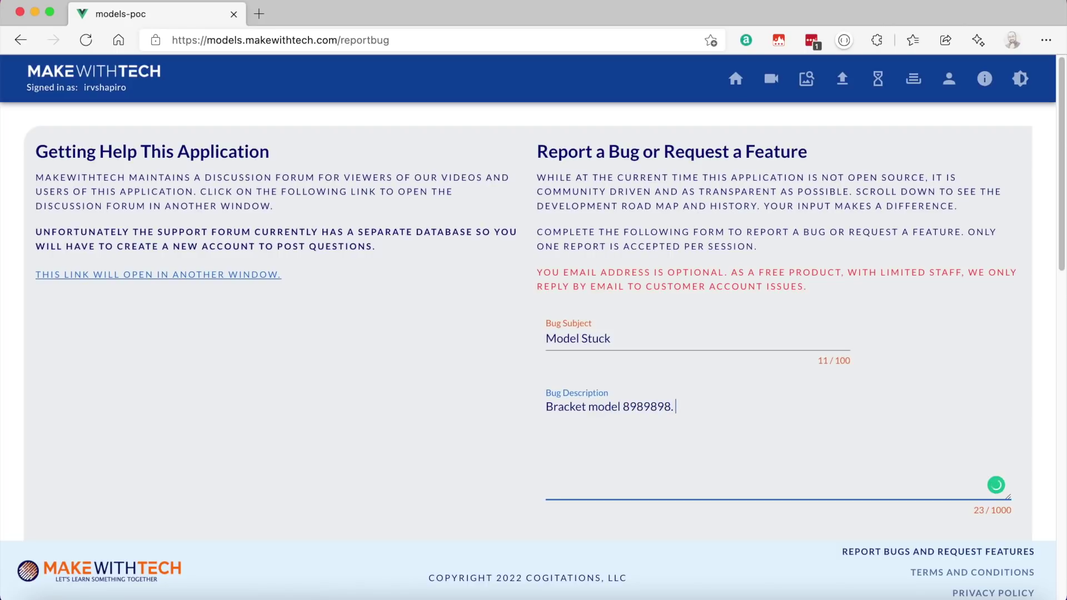
key("BackSpace")
type("now working")
Pass the human verification and submit the bug report.
scroll(622, 422, "down", 3)
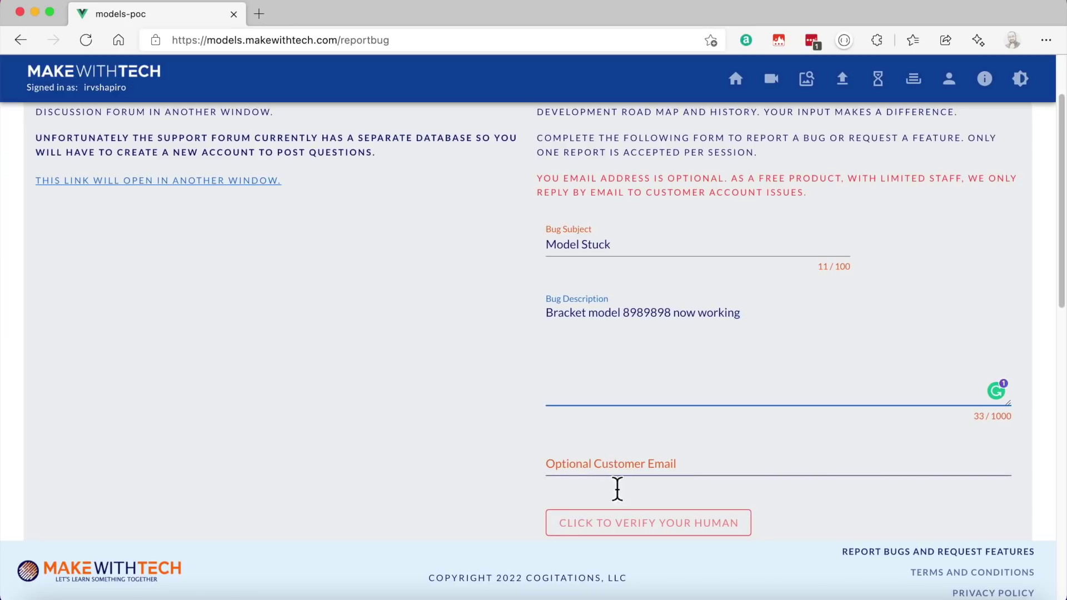
scroll(645, 434, "down", 3)
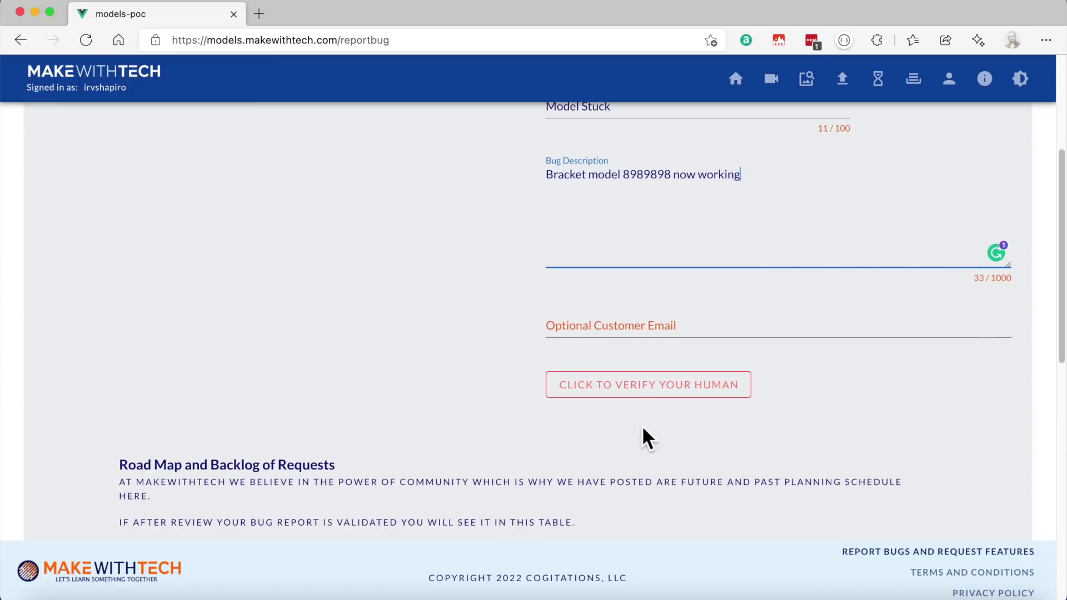
left_click(644, 396)
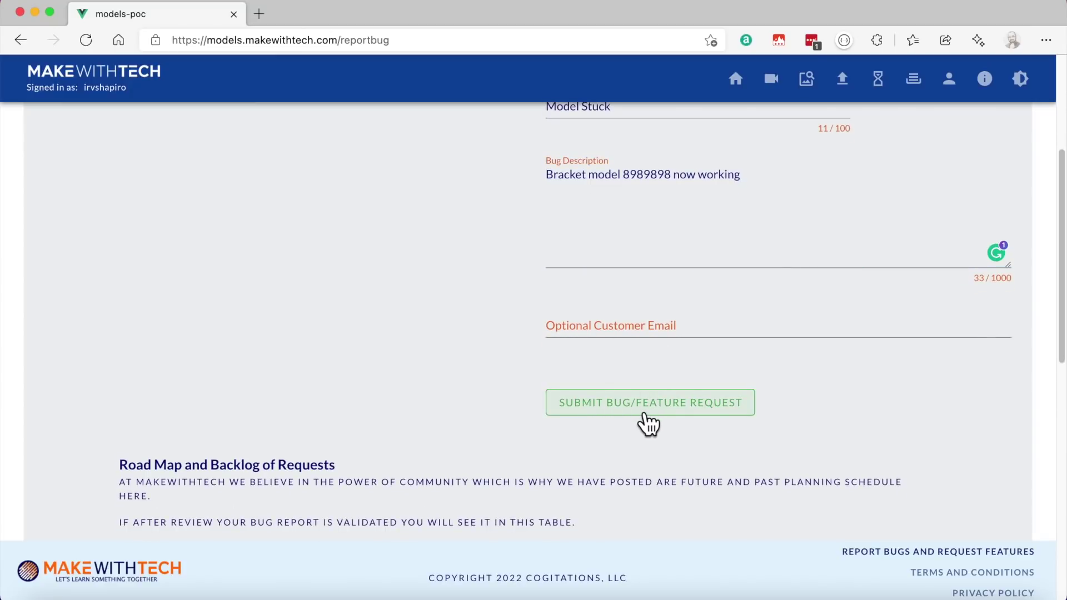
left_click(644, 414)
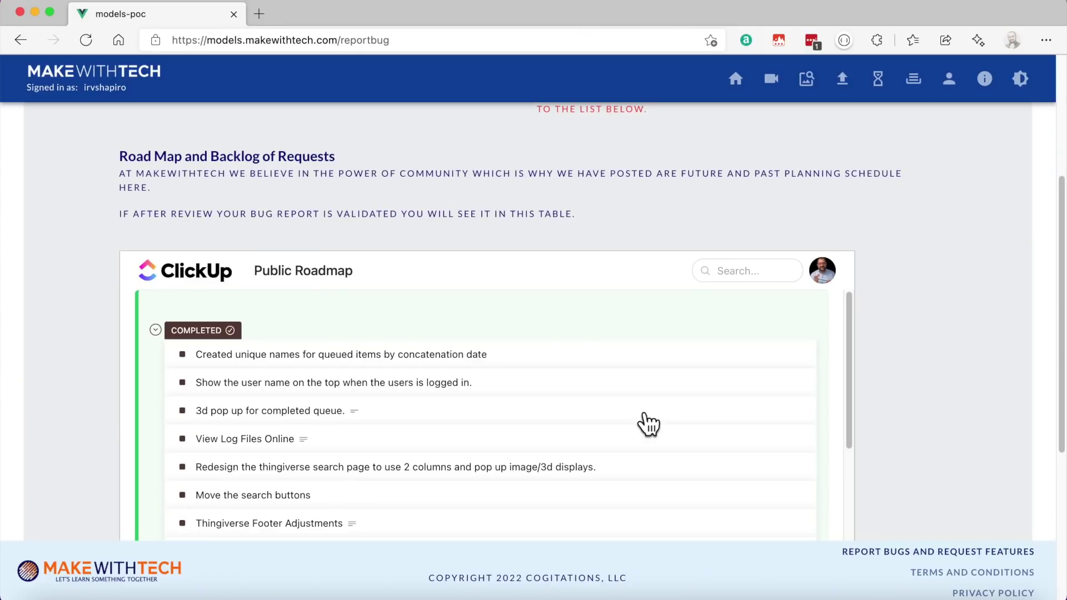
scroll(885, 388, "down", 5)
scroll(721, 407, "down", 5)
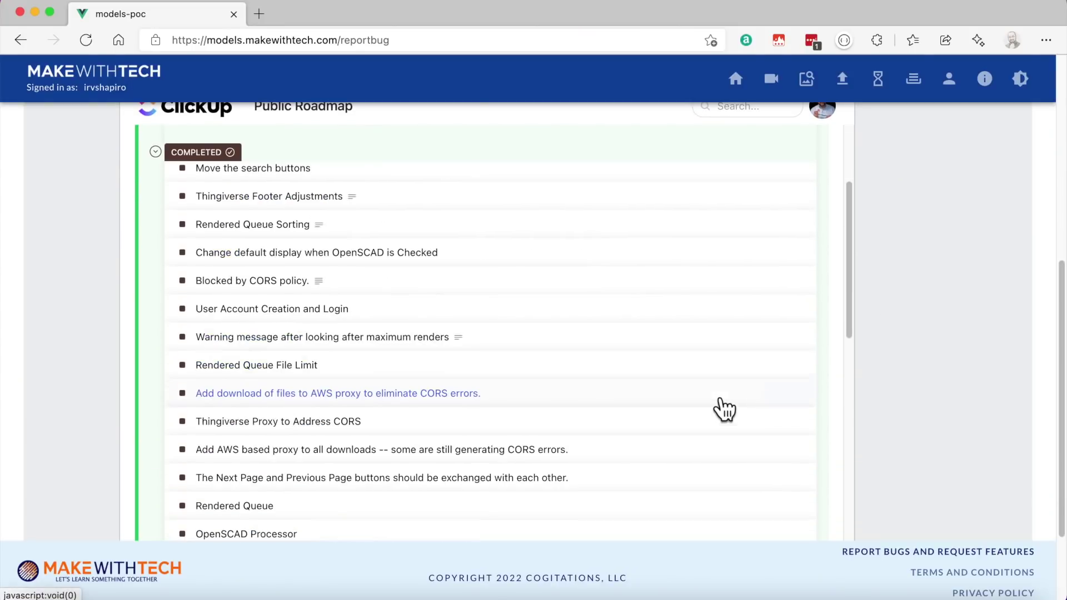
left_click_drag(855, 283, 853, 599)
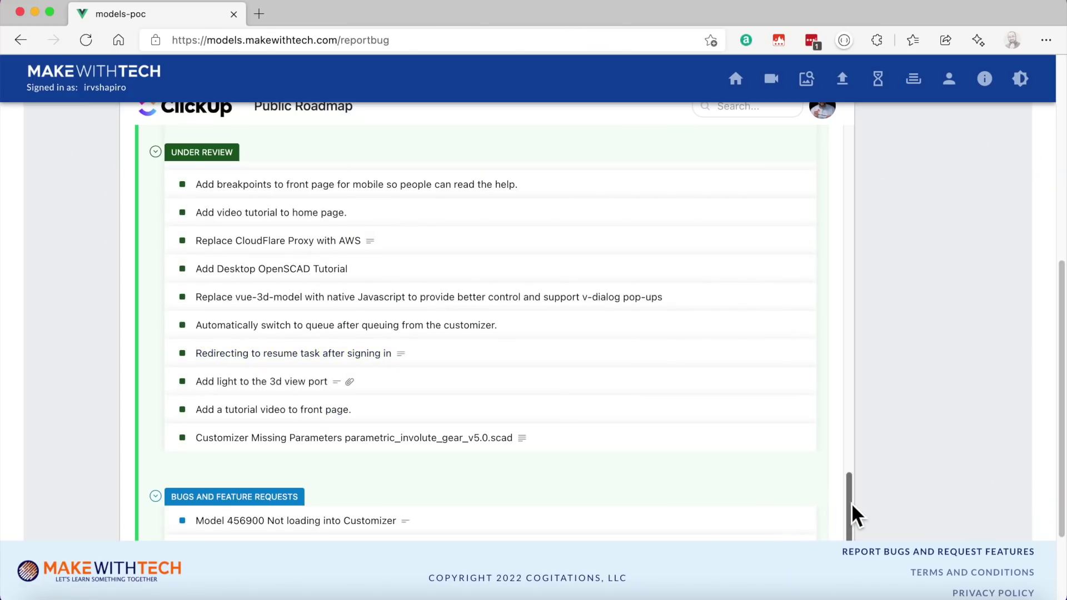
left_click_drag(851, 502, 821, 97)
scroll(922, 218, "up", 8)
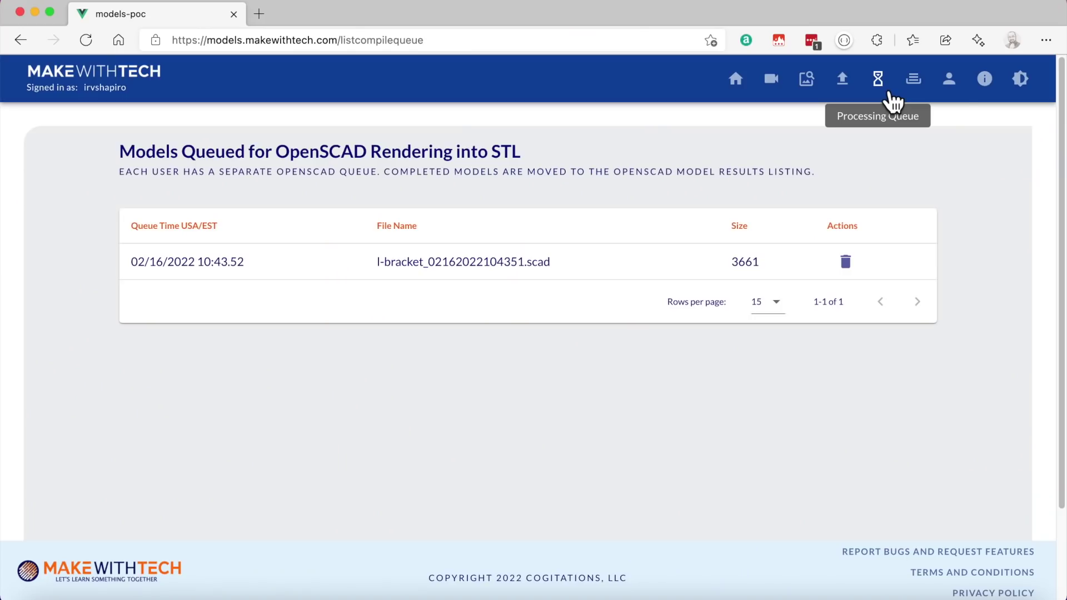
Sign out of the account, glance at the Create account form, and return to Sign in.
left_click(951, 88)
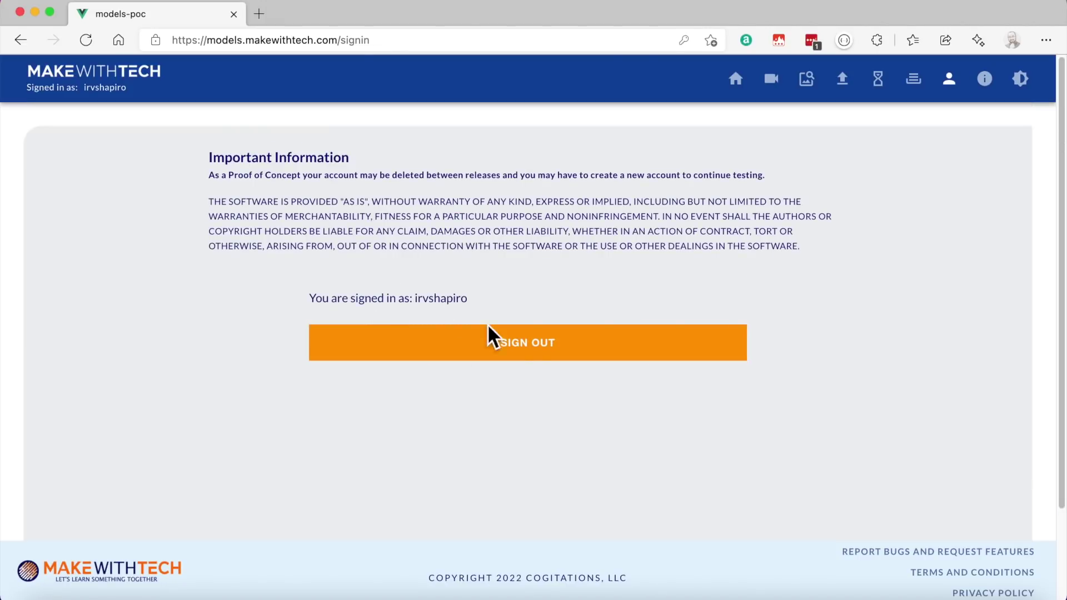
left_click(555, 351)
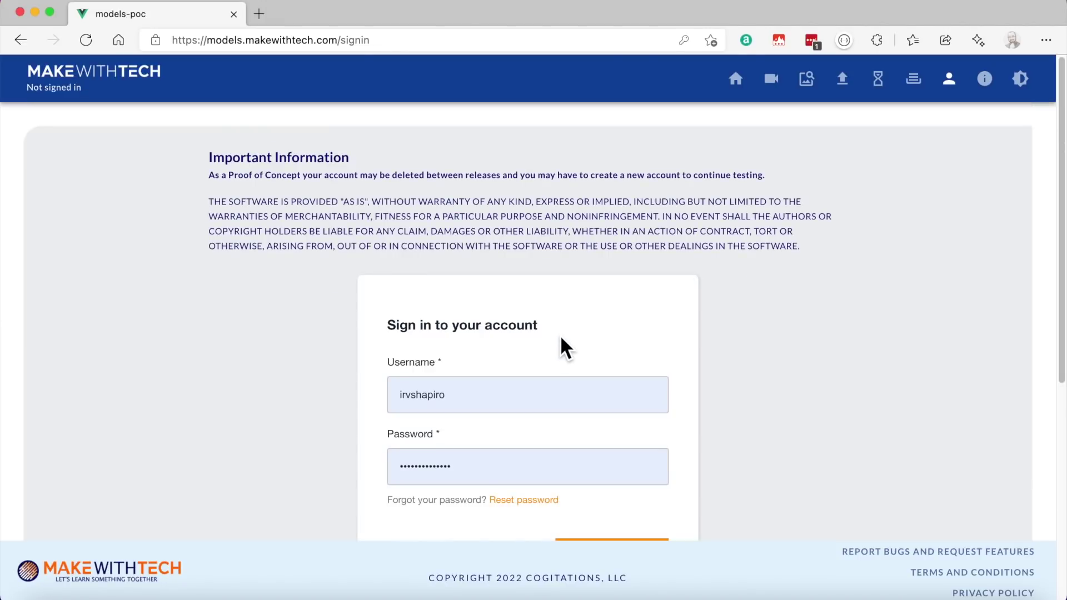
scroll(560, 338, "down", 5)
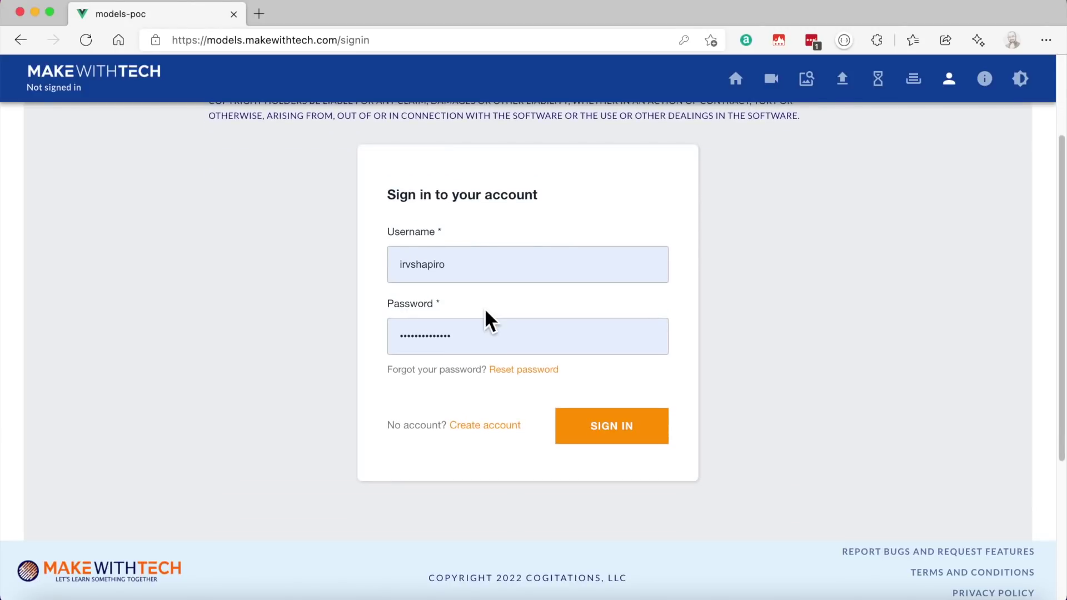
left_click(496, 426)
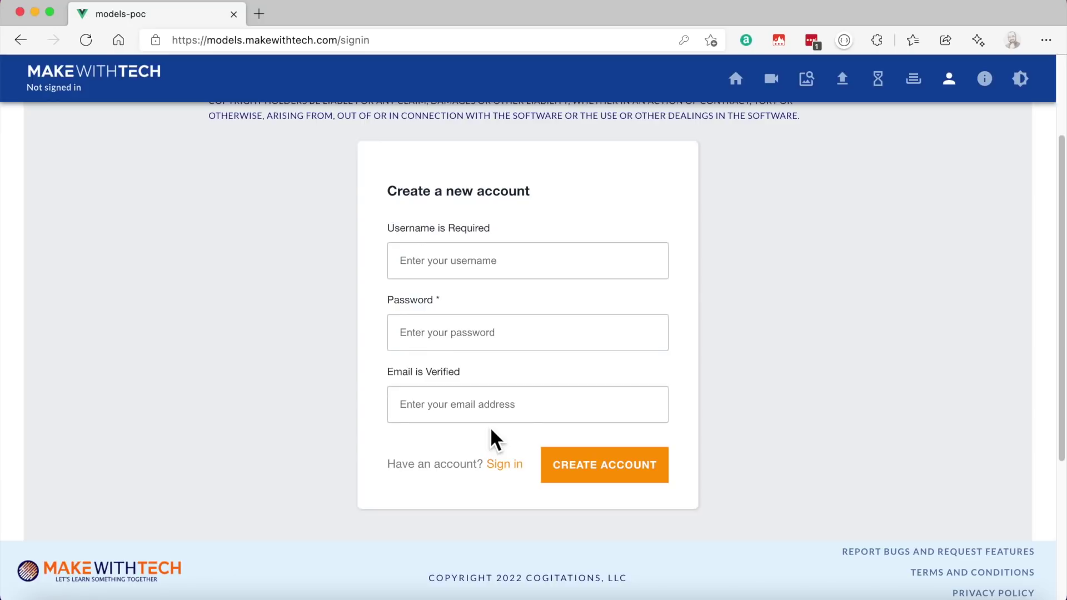
left_click(511, 473)
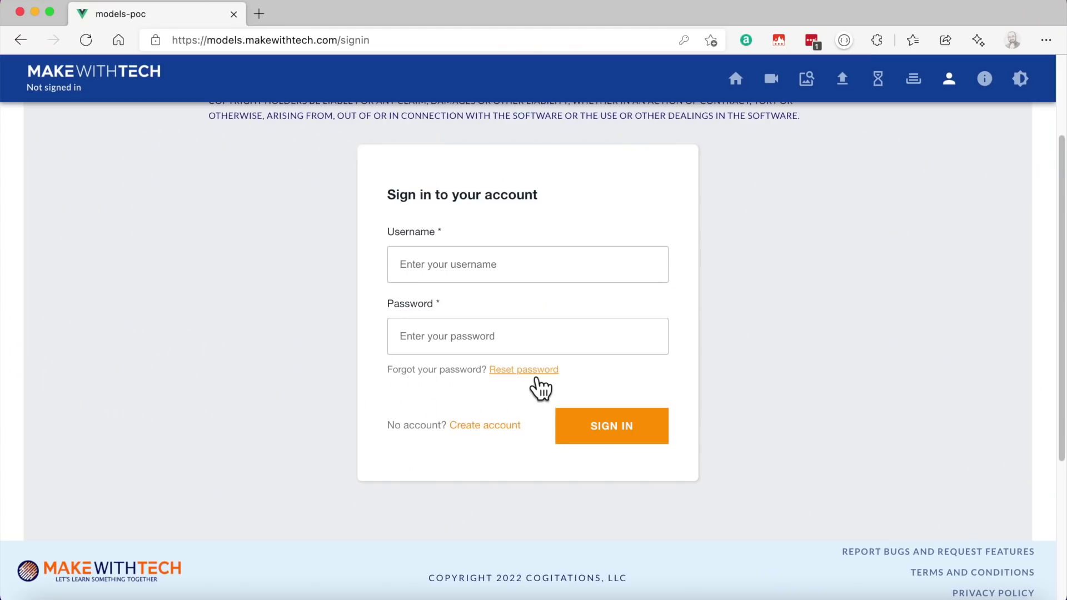
Fill in the username field using the saved sign-in details.
left_click(474, 270)
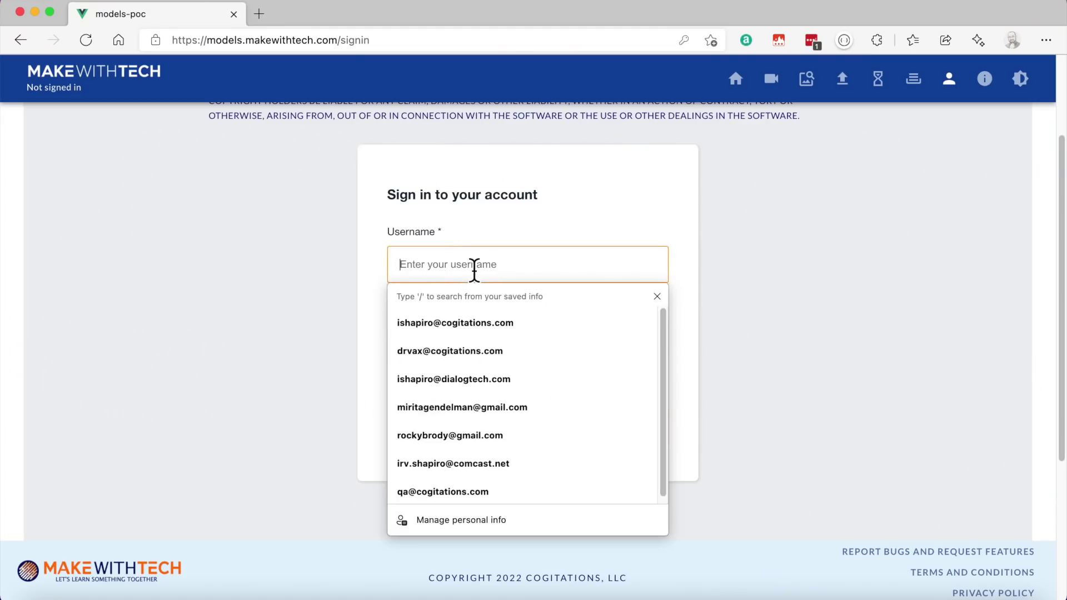
type("irv")
key("super+backslash")
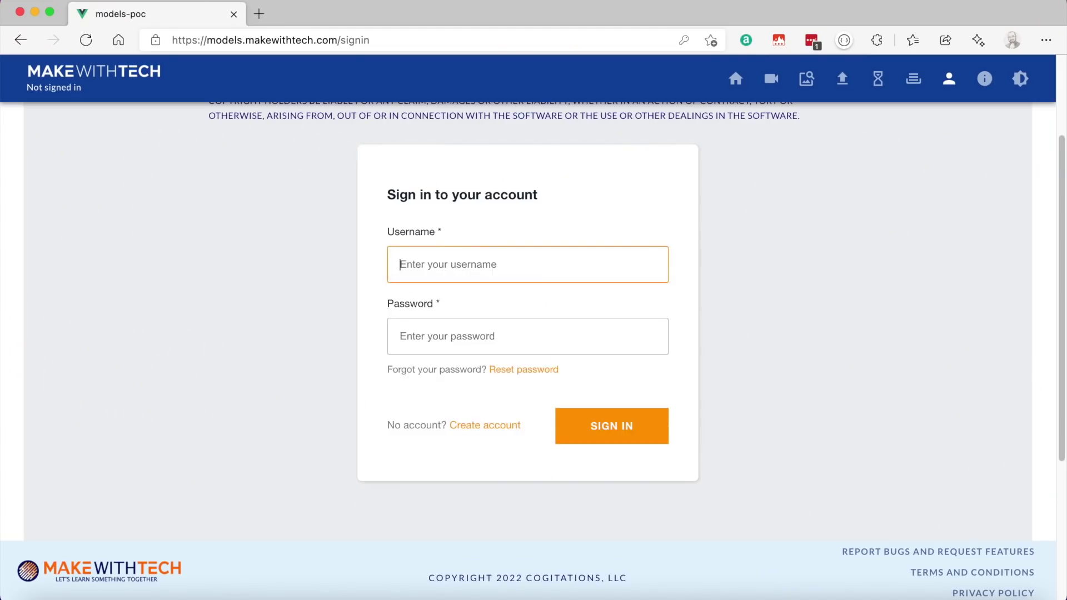
Sign back in, then check OpenSCAD Model Results and the Processing Queue.
left_click(612, 446)
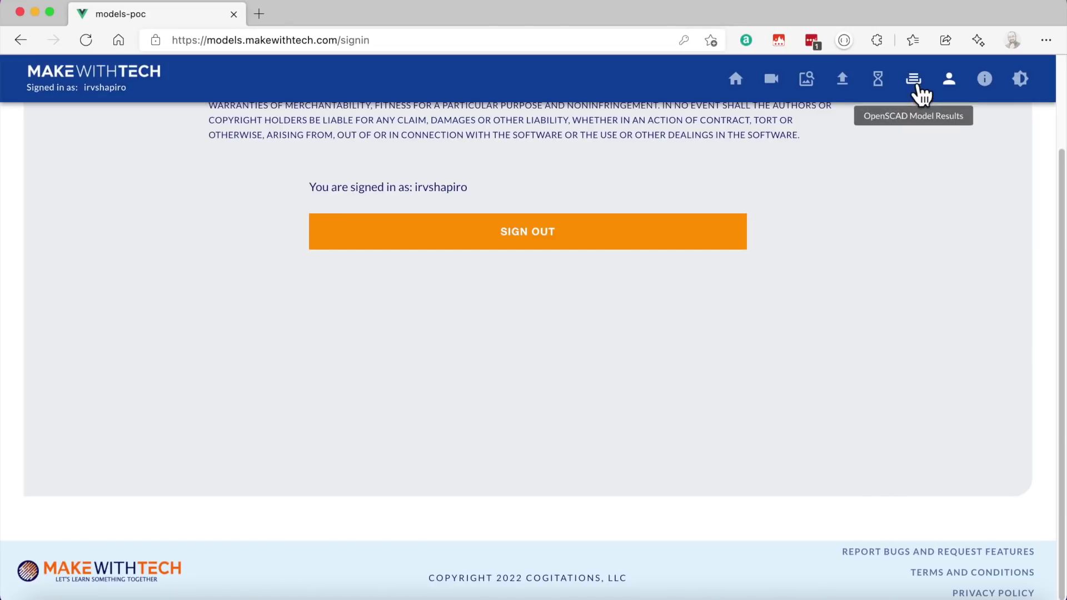
left_click(917, 85)
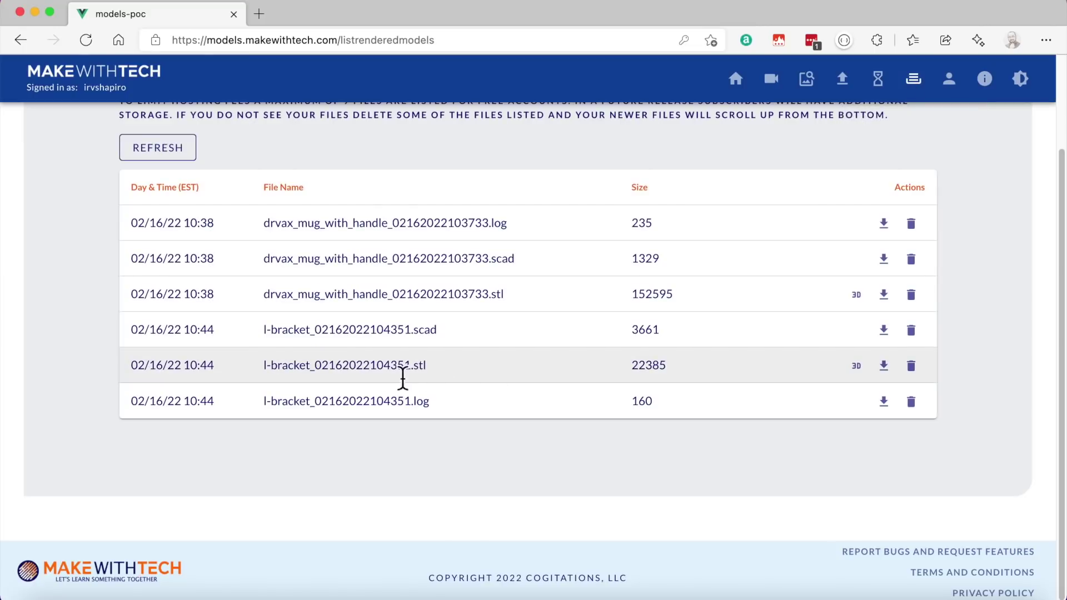
left_click(883, 92)
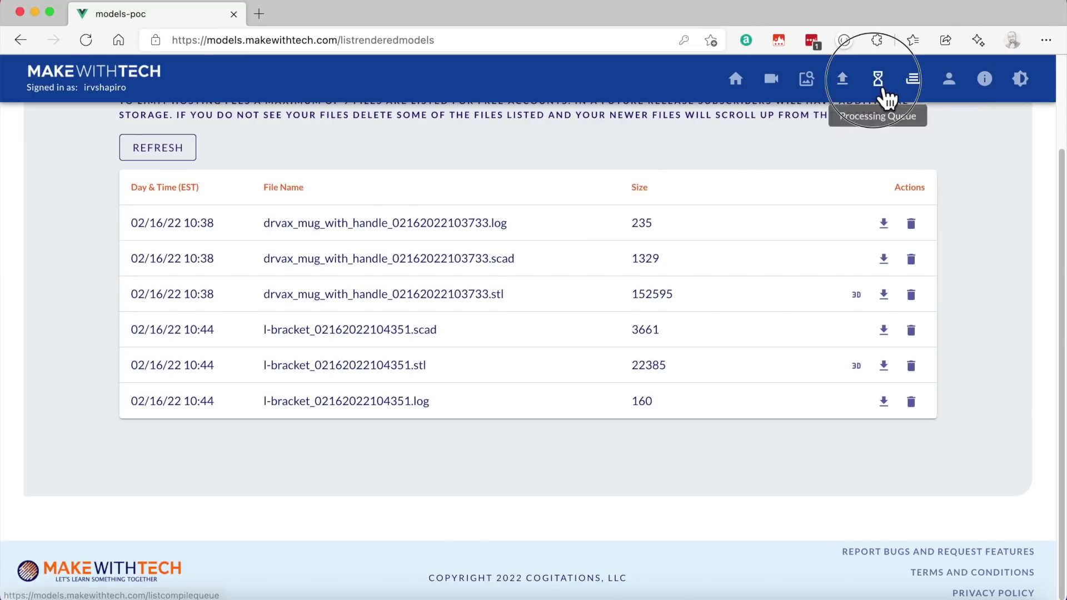
left_click(928, 88)
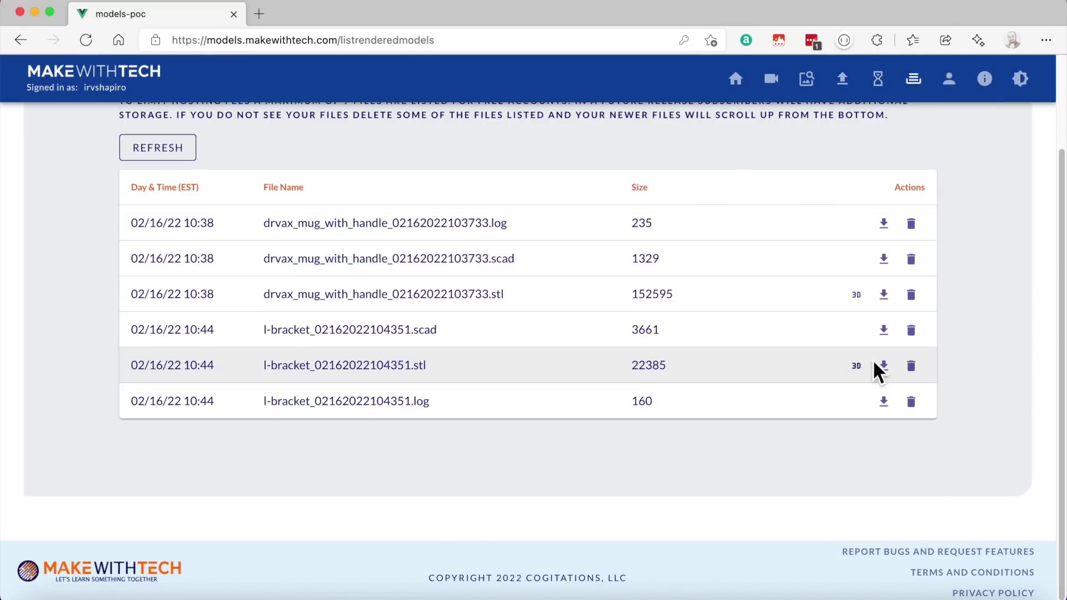
Preview and rotate the l-bracket STL in 3D, then view its log file.
left_click(856, 365)
left_click_drag(687, 364, 544, 339)
left_click(732, 494)
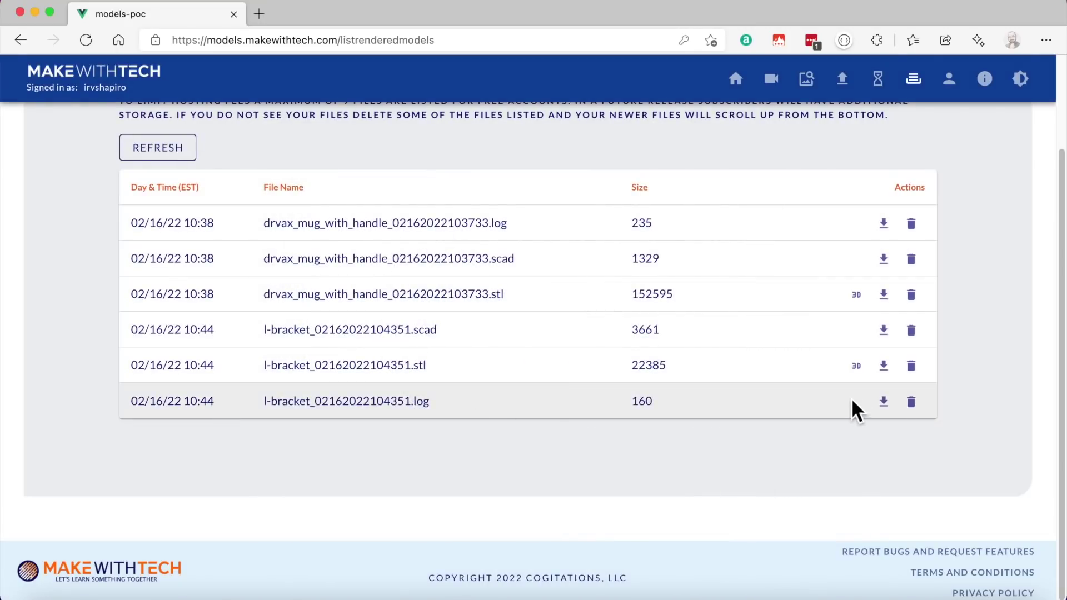
left_click(889, 403)
key("Escape")
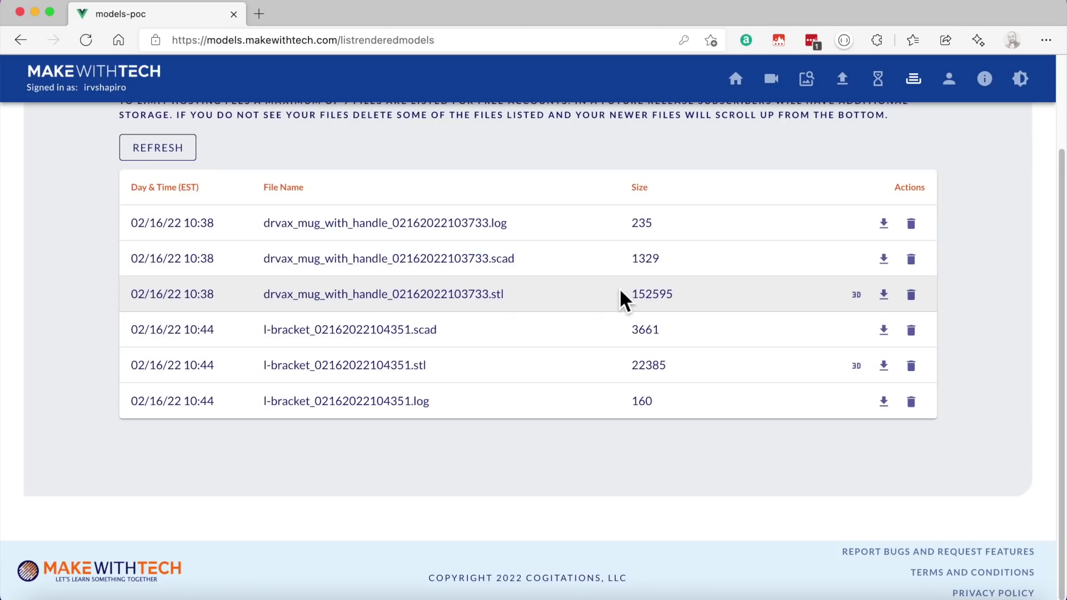
scroll(620, 287, "up", 3)
scroll(620, 287, "down", 1)
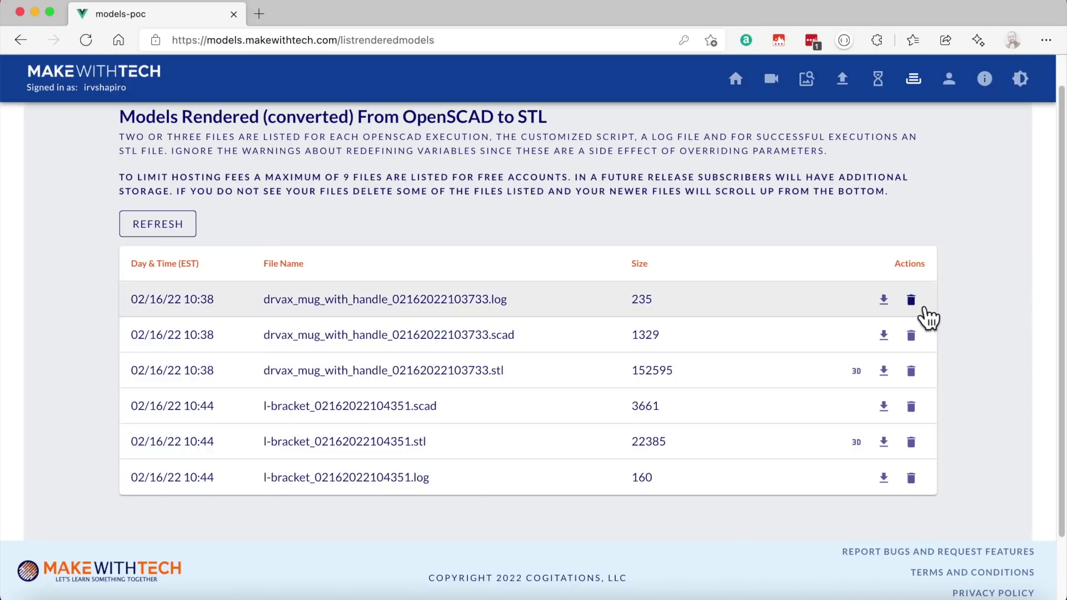
Delete the mug files and the l-bracket .scad and .log, keeping only l-bracket_02162022104351.stl.
left_click(921, 305)
left_click(921, 306)
left_click(921, 306)
left_click(921, 305)
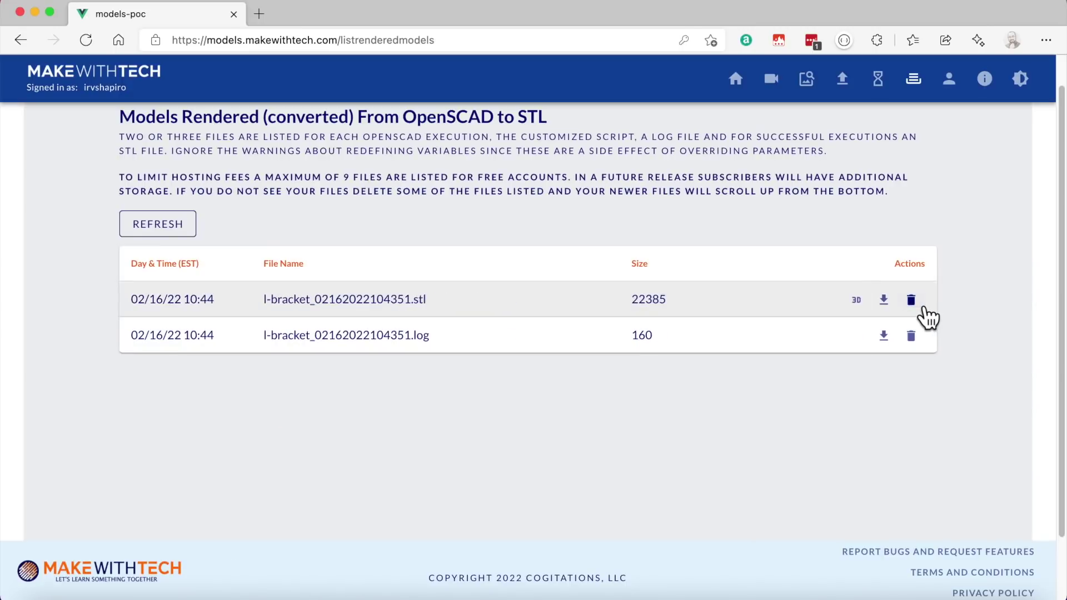
left_click(911, 336)
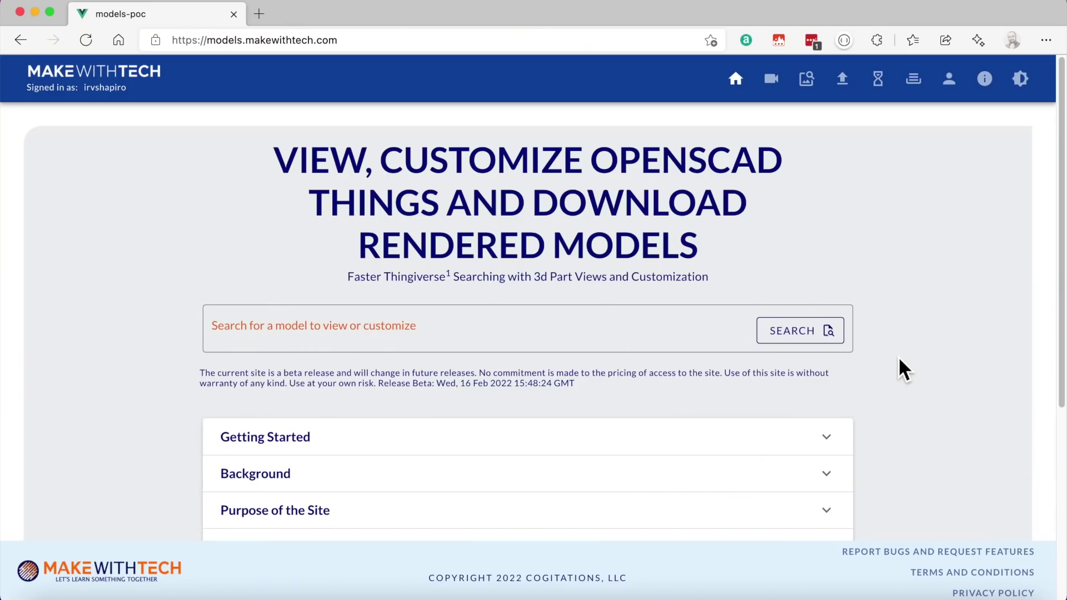
Expand Next Steps on the home page and scroll through the eight planned features.
scroll(900, 368, "down", 5)
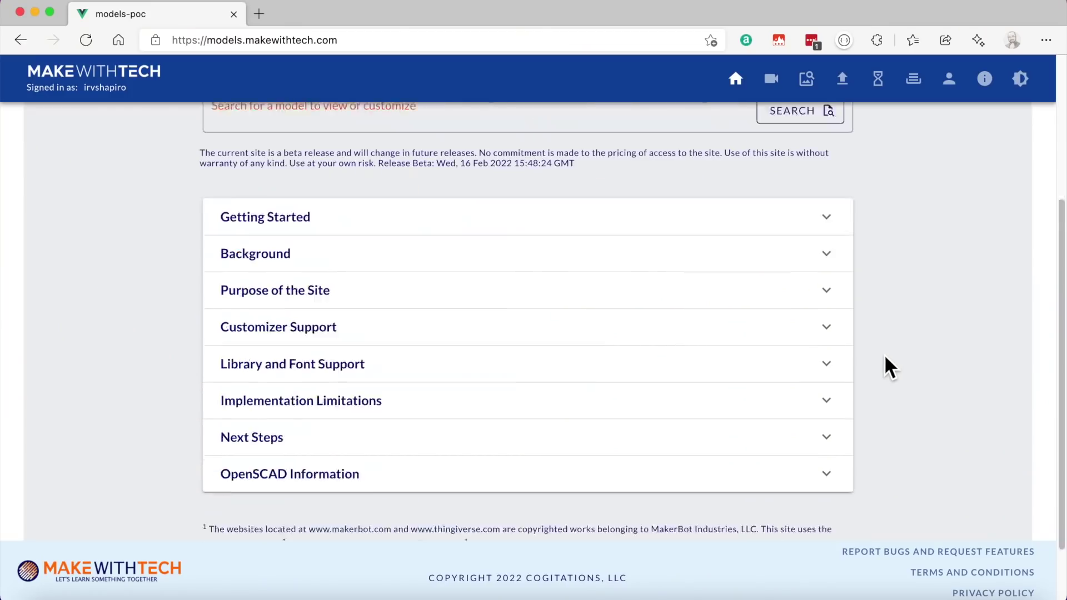
left_click(287, 416)
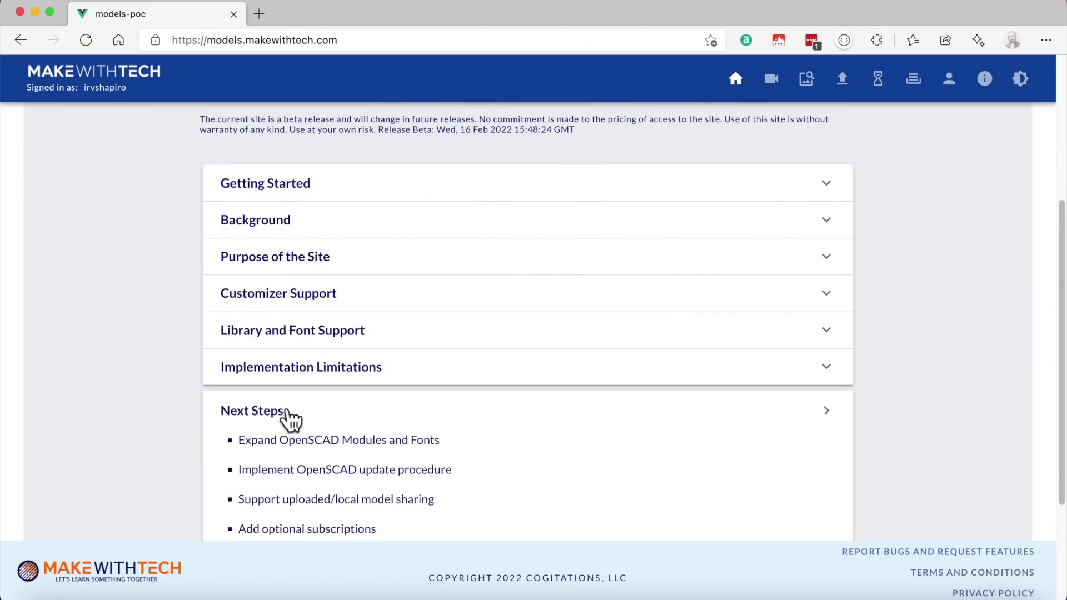
scroll(500, 424, "down", 3)
scroll(498, 412, "down", 2)
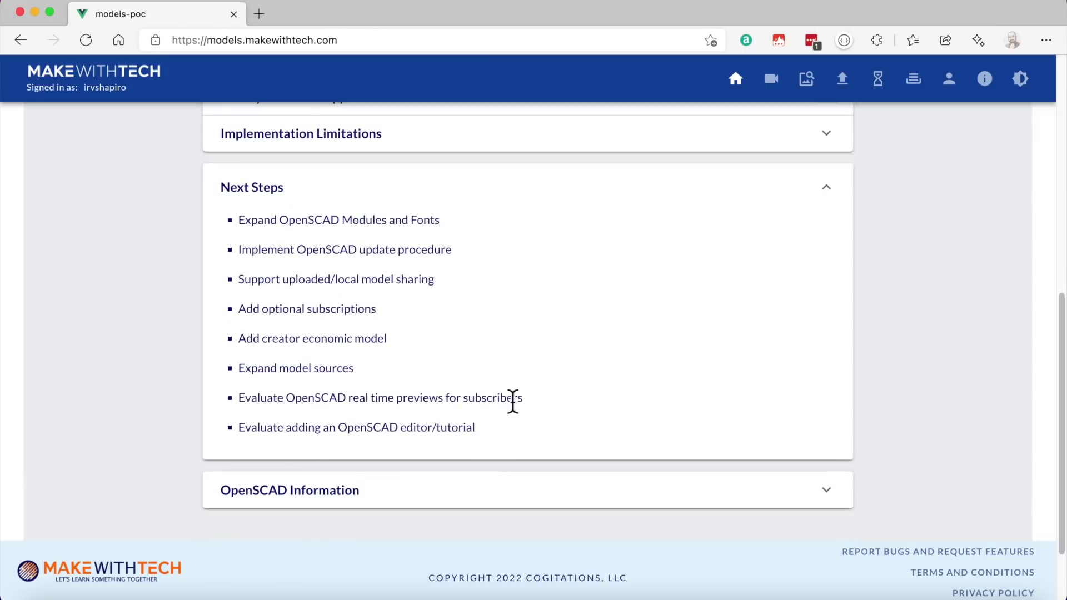